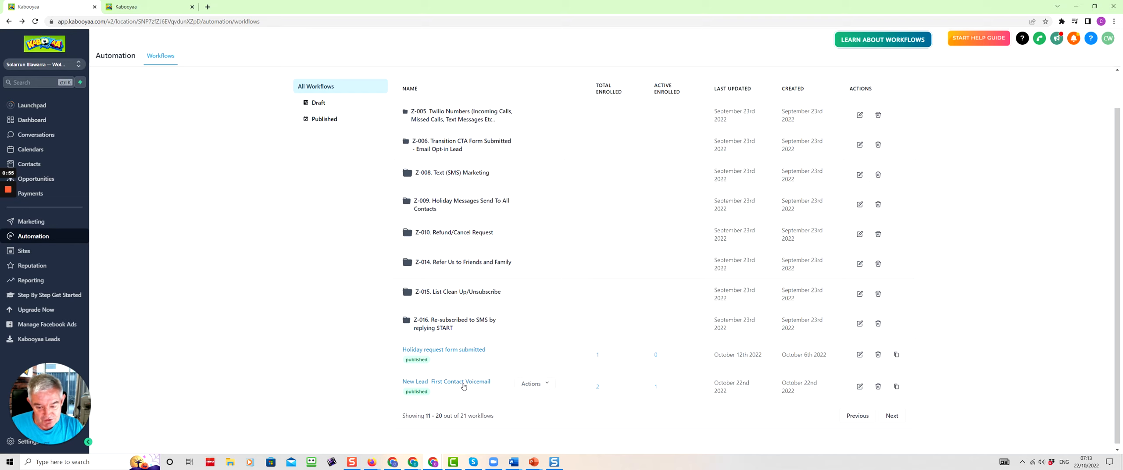
Open the New Lead First Contact Voicemail workflow and save its user assignment action and its first contact voicemail action.
left_click(463, 387)
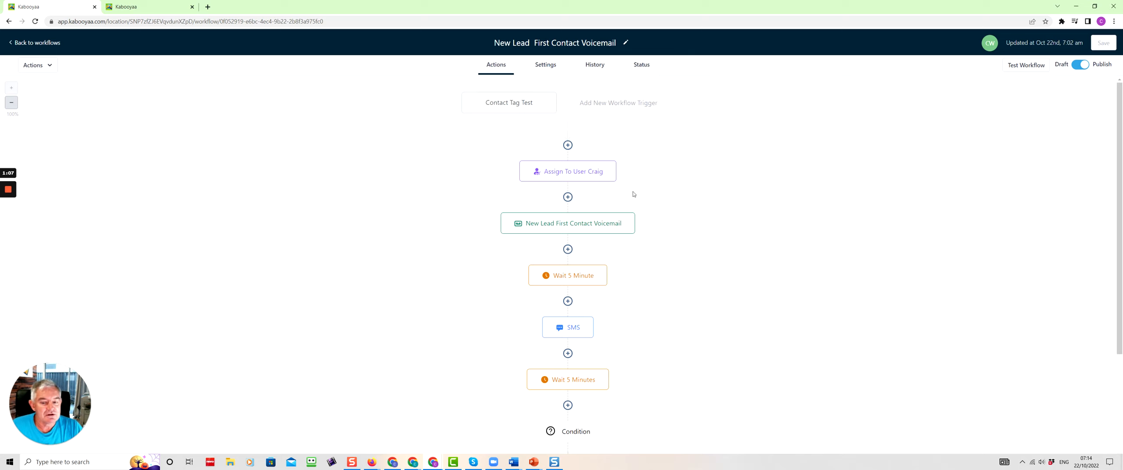
left_click(596, 175)
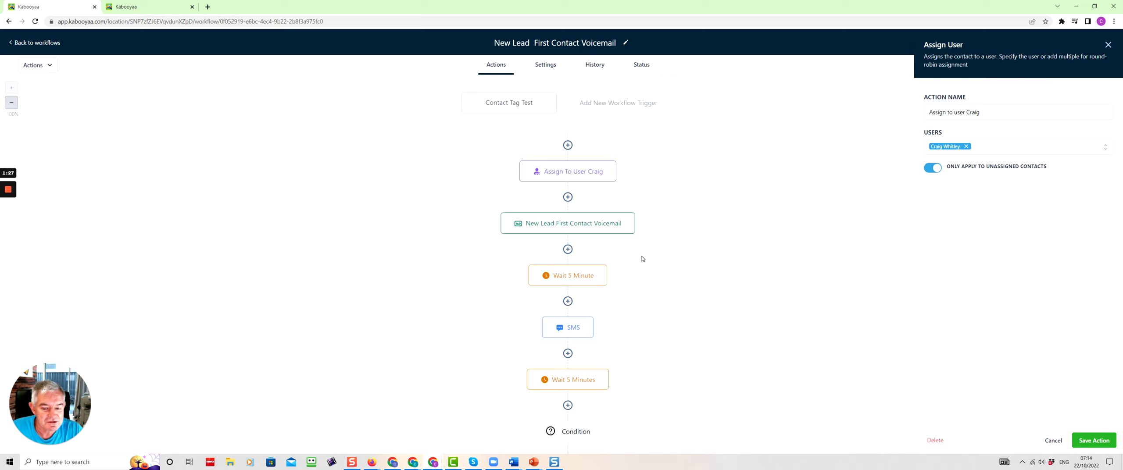
scroll(666, 301, "down", 5)
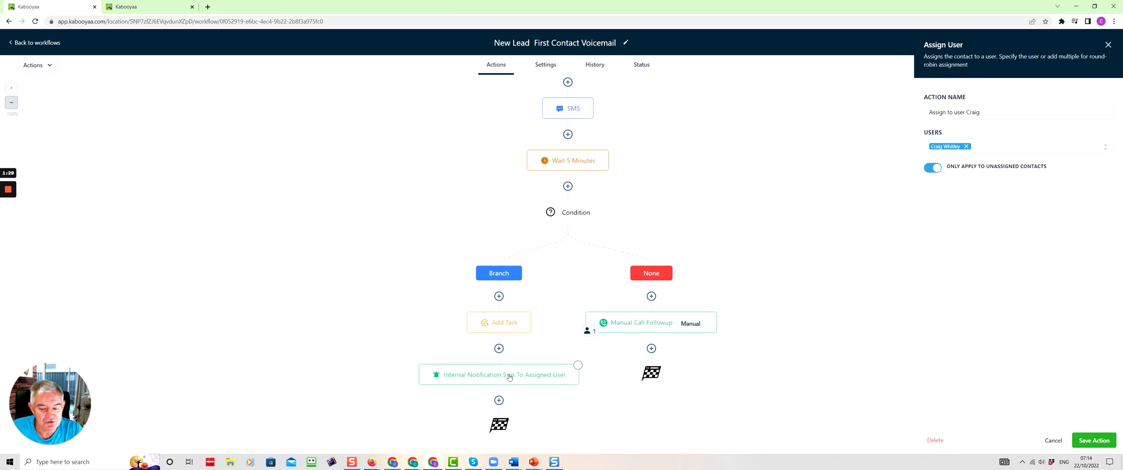
scroll(713, 338, "up", 5)
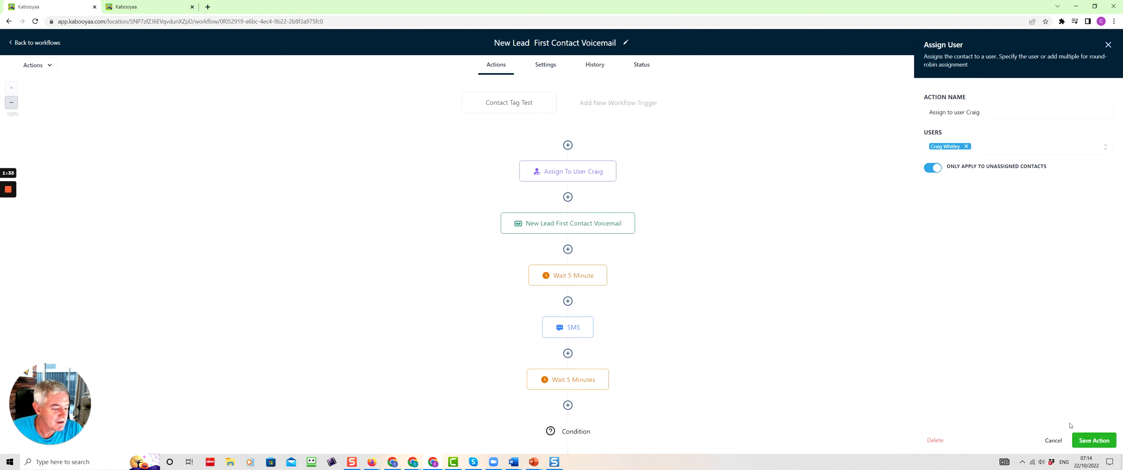
left_click(1094, 441)
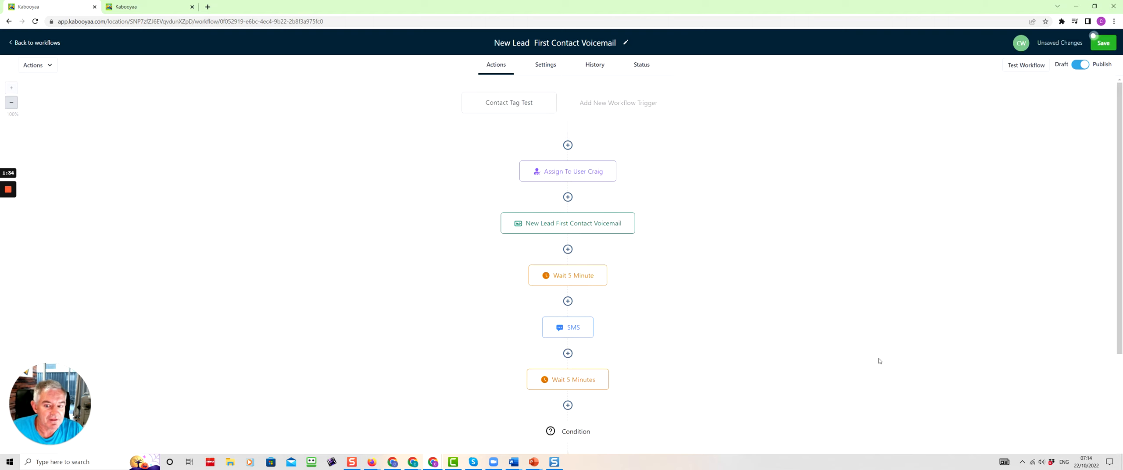
left_click(603, 228)
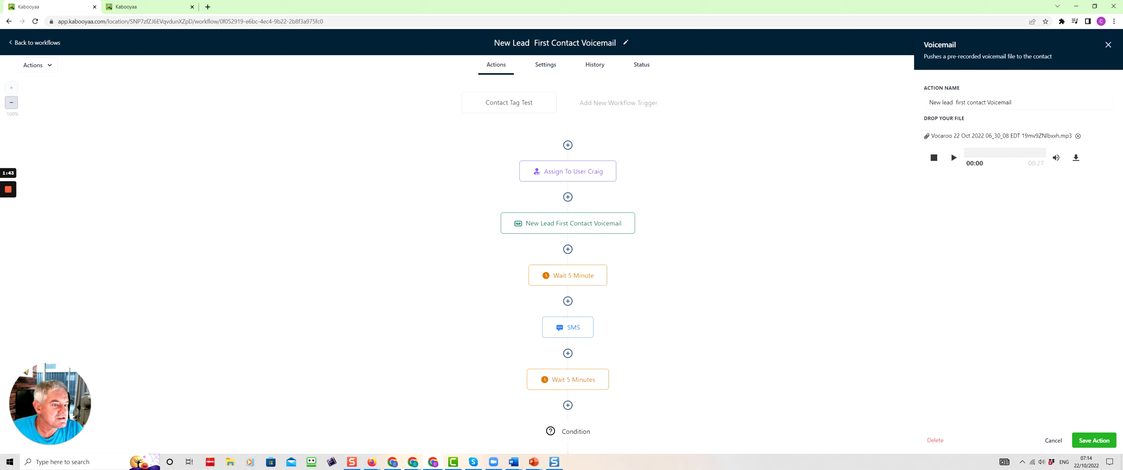
left_click(1078, 441)
left_click(567, 249)
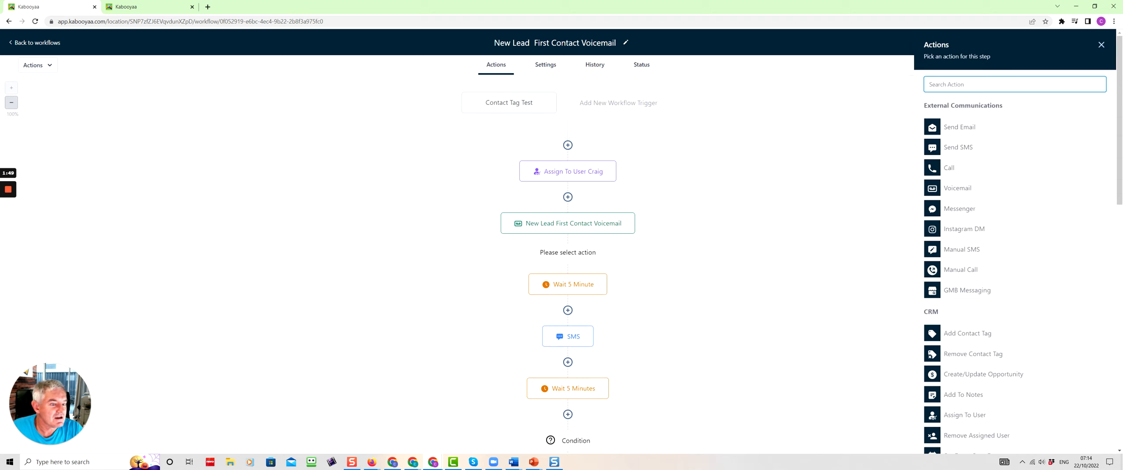
type("voice")
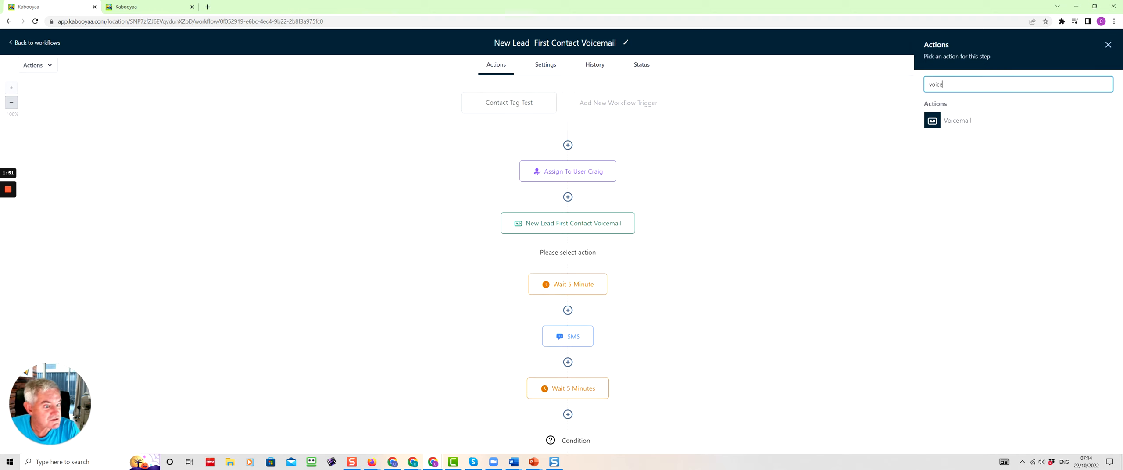
left_click(951, 125)
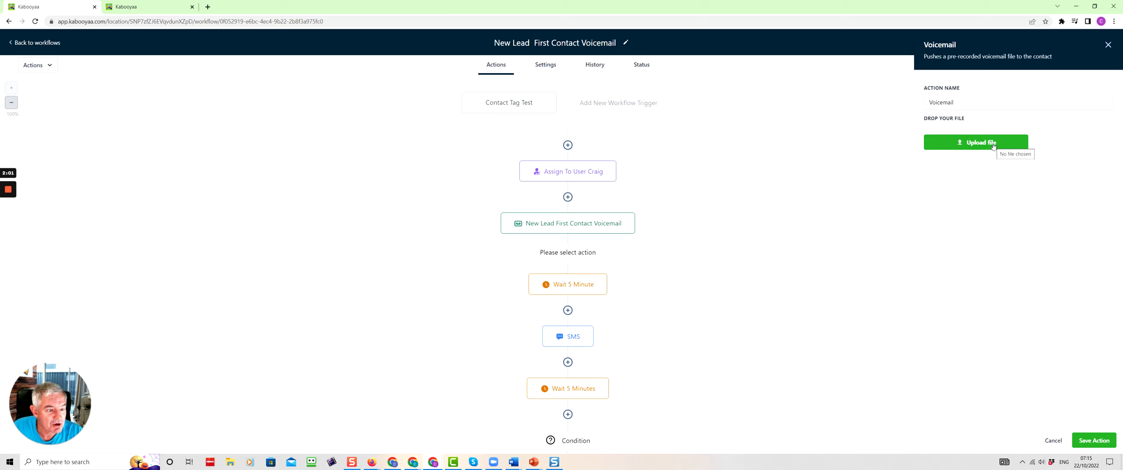
left_click(1053, 441)
Open the New Lead First Contact Voicemail action and preview the first seconds of its attached recording.
left_click(630, 223)
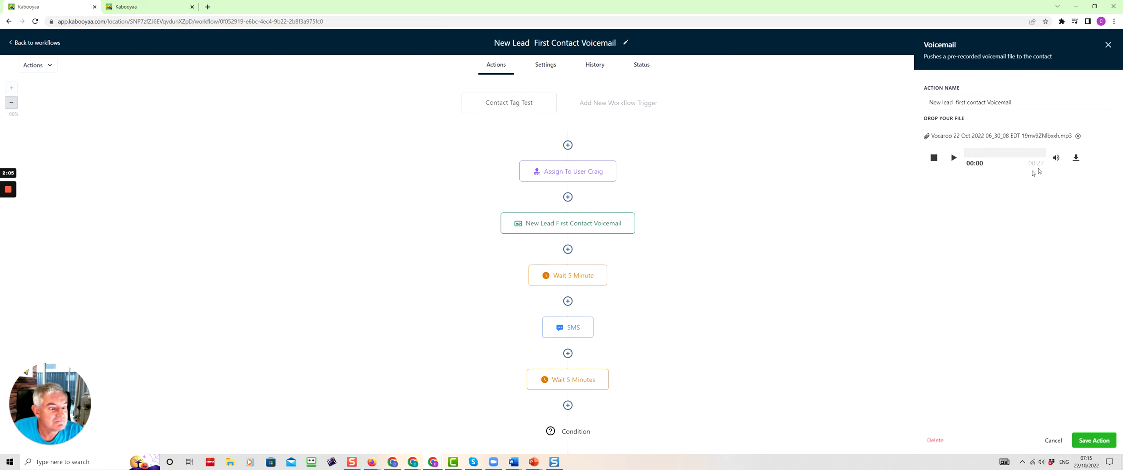
left_click(953, 158)
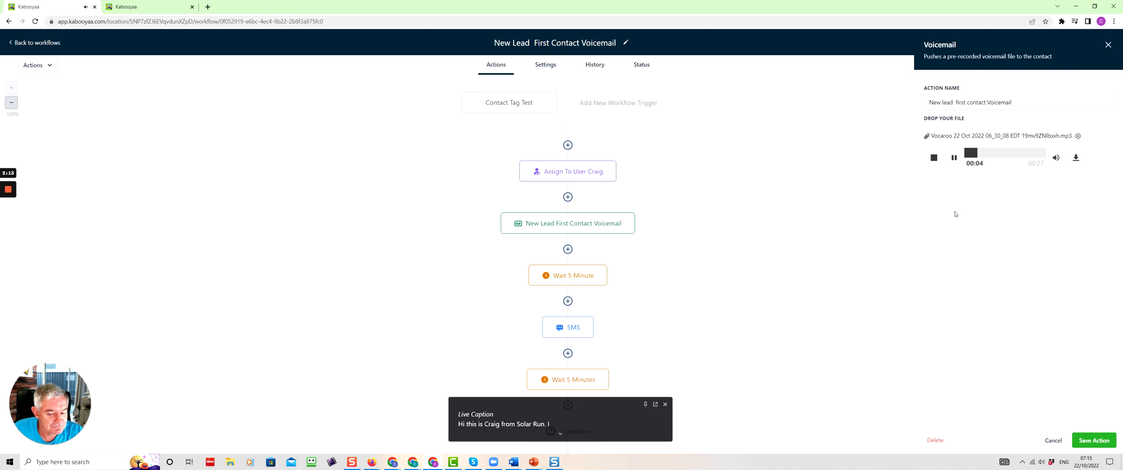
left_click(954, 158)
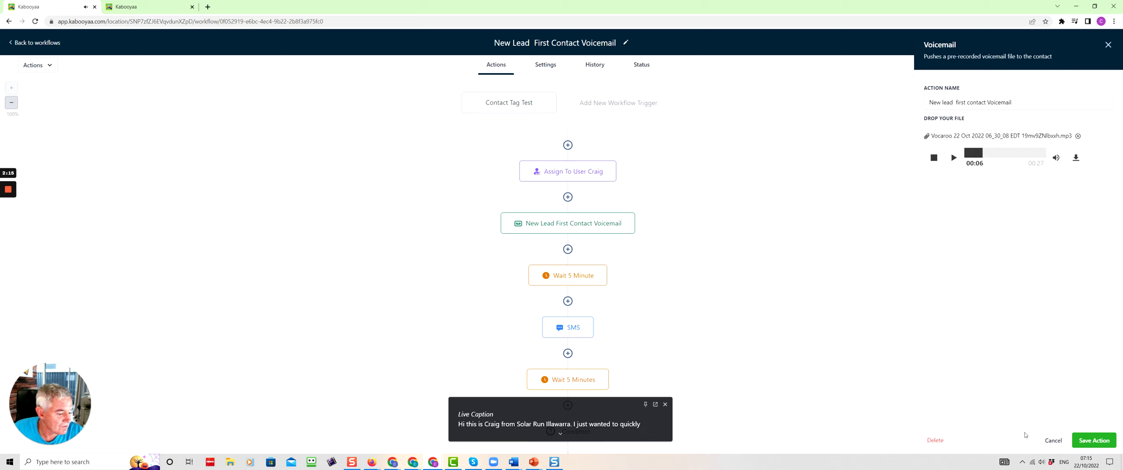
Switch the sound output to CF791 (NVIDIA High Definition Audio) at volume 64 and replay the voicemail recording from the start.
left_click(1042, 462)
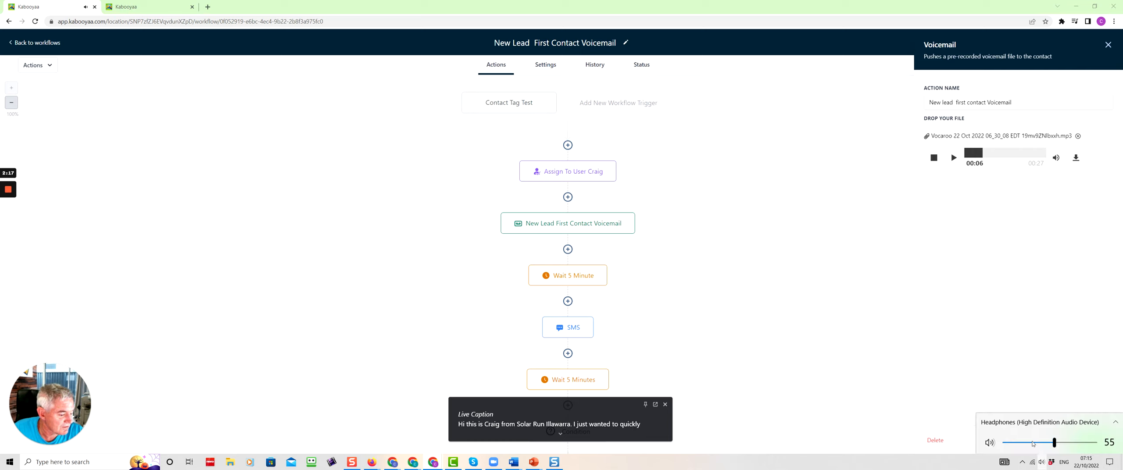
left_click(1021, 422)
left_click(1022, 429)
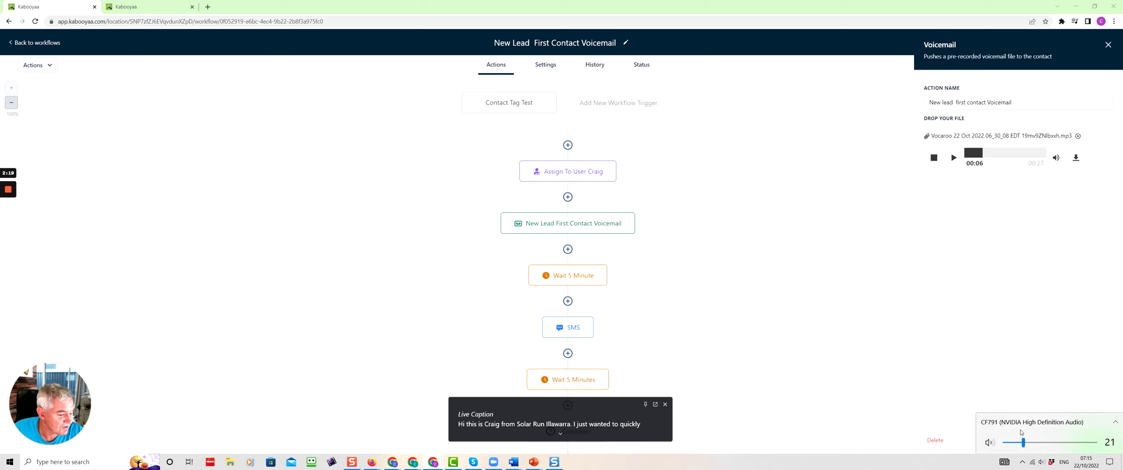
left_click_drag(1024, 443, 1063, 442)
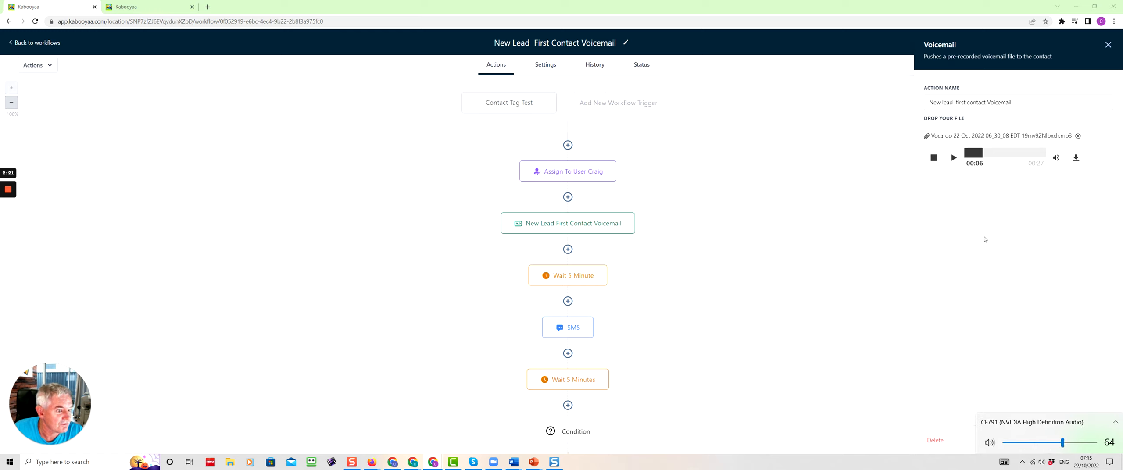
left_click(934, 158)
left_click(954, 158)
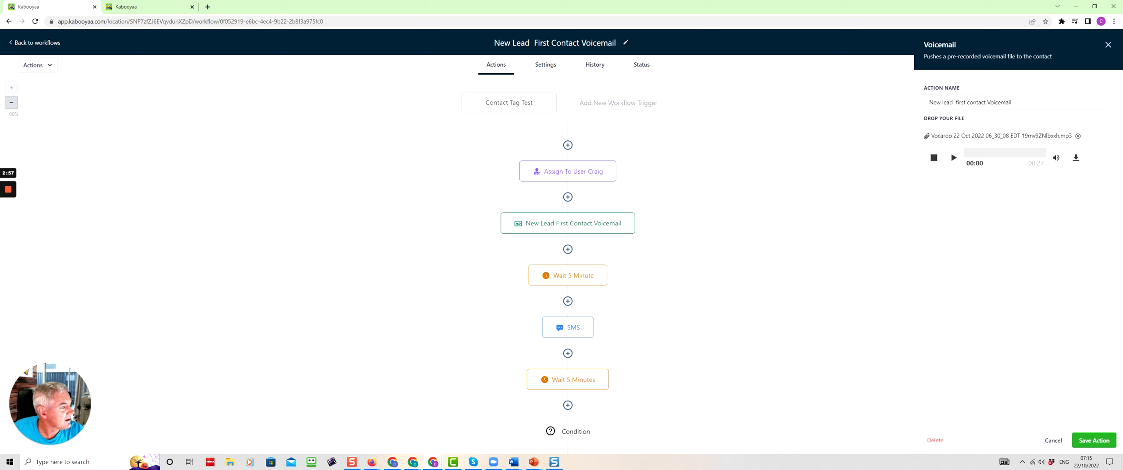
Switch to PowerPoint, present the slides on Vocaroo.com, the voicemail script and the MP3 download, and return to the workflow in Chrome.
key("alt+Tab")
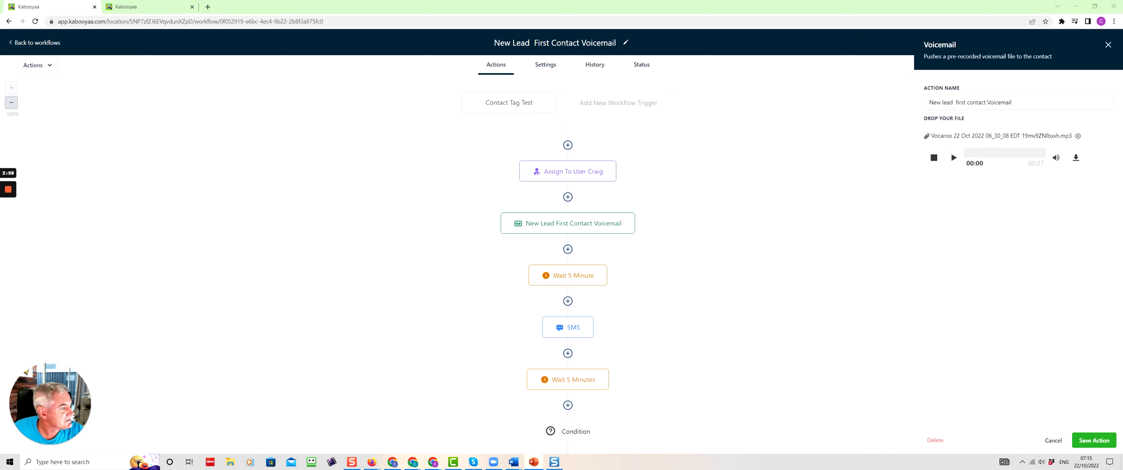
key("shift+F5")
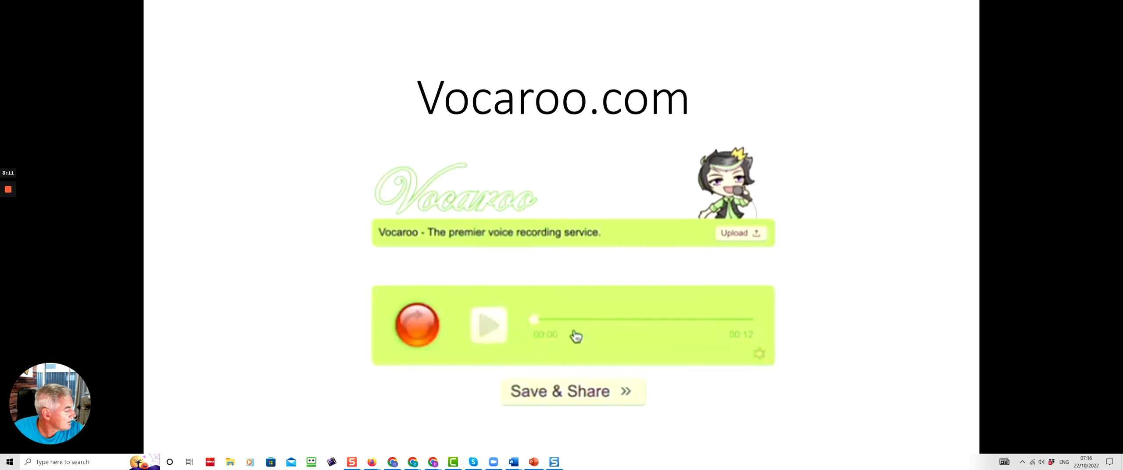
key("Right")
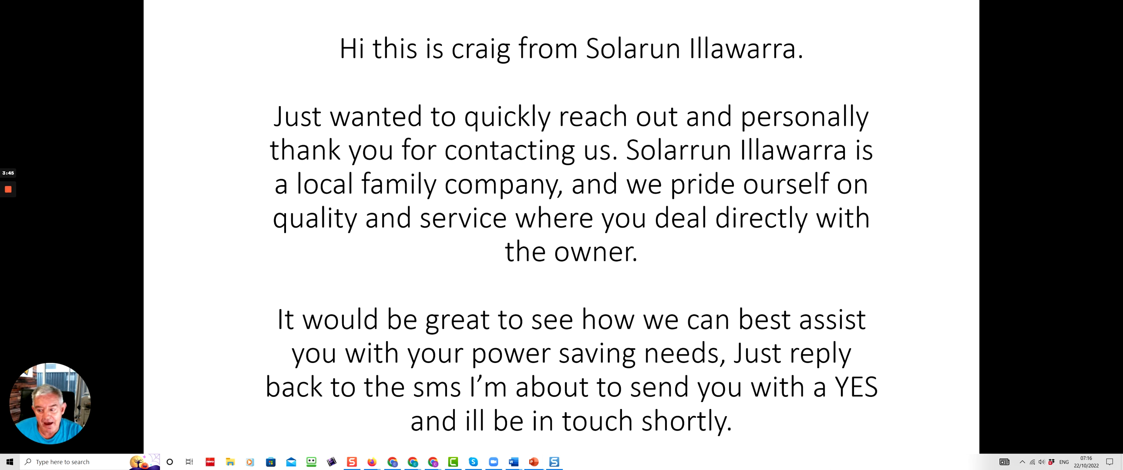
key("Right")
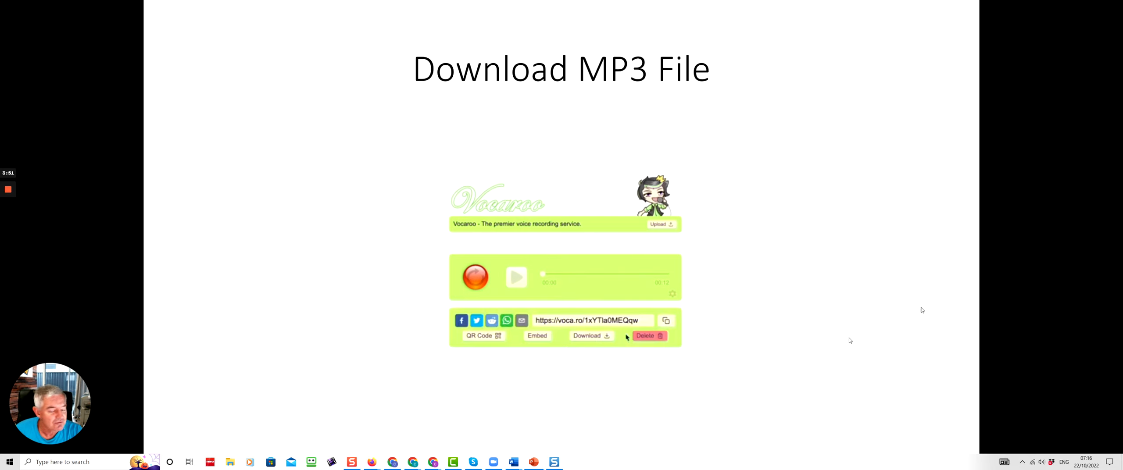
key("alt+Tab")
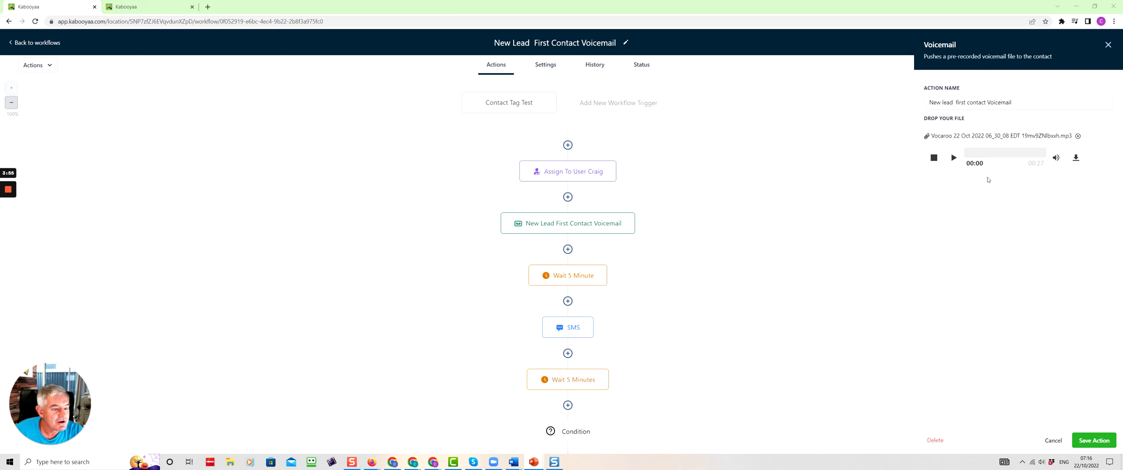
Save the voicemail action and open the time delay settings of the Wait 5 Minute action that follows it.
left_click(1106, 441)
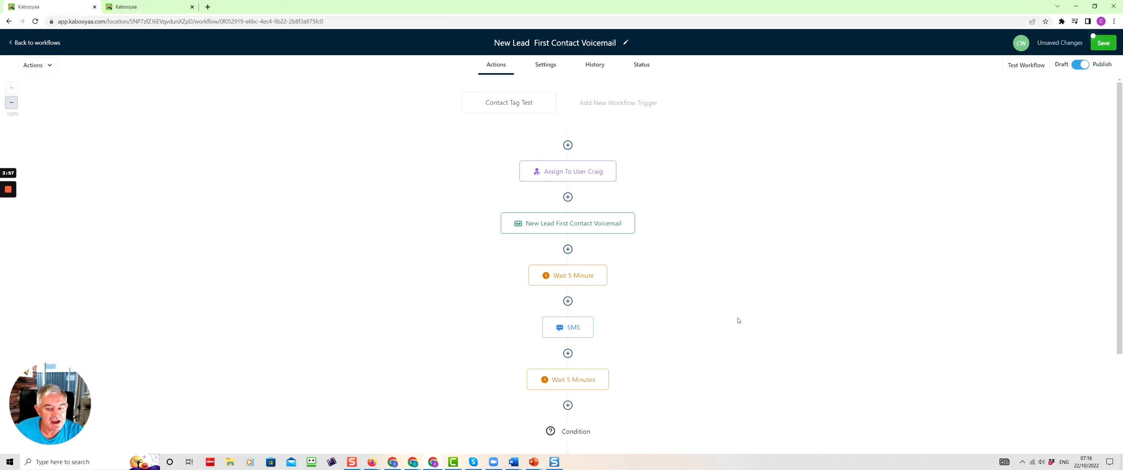
mouse_move(589, 278)
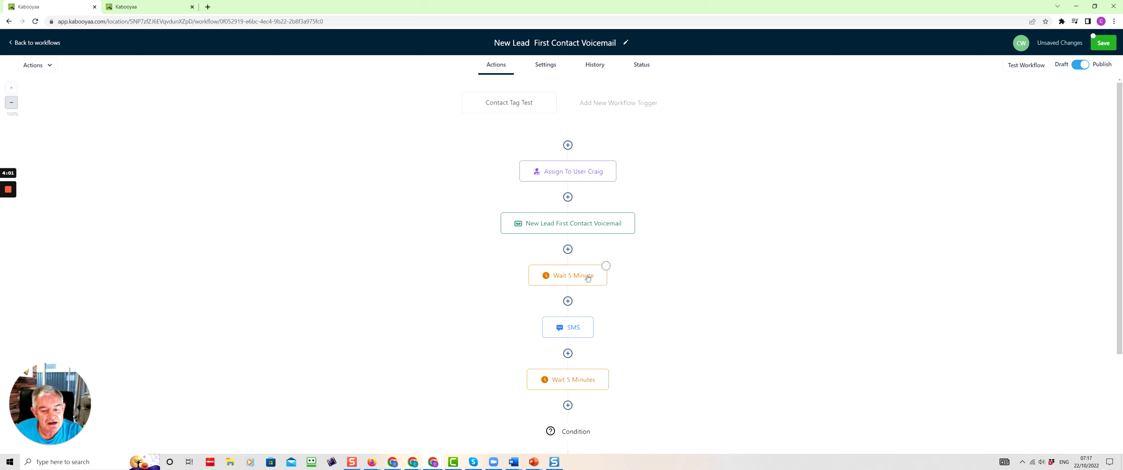
left_click(588, 277)
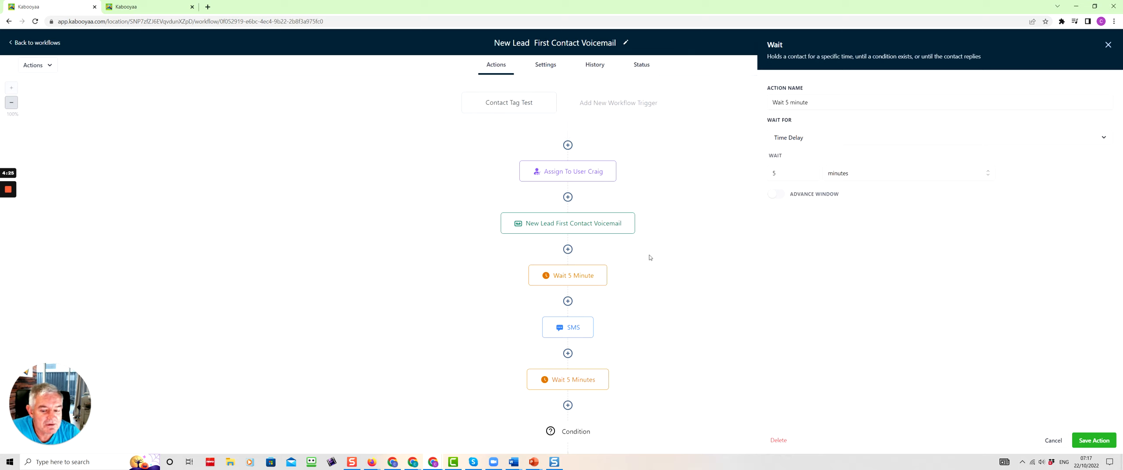
Review the SMS action's message and the user custom values available for it, and save the SMS action.
left_click(573, 327)
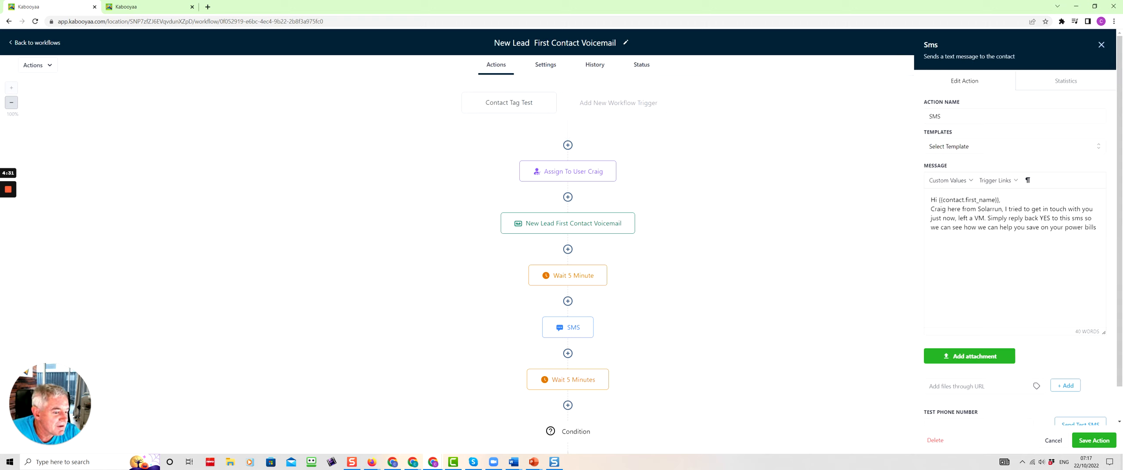
left_click(972, 183)
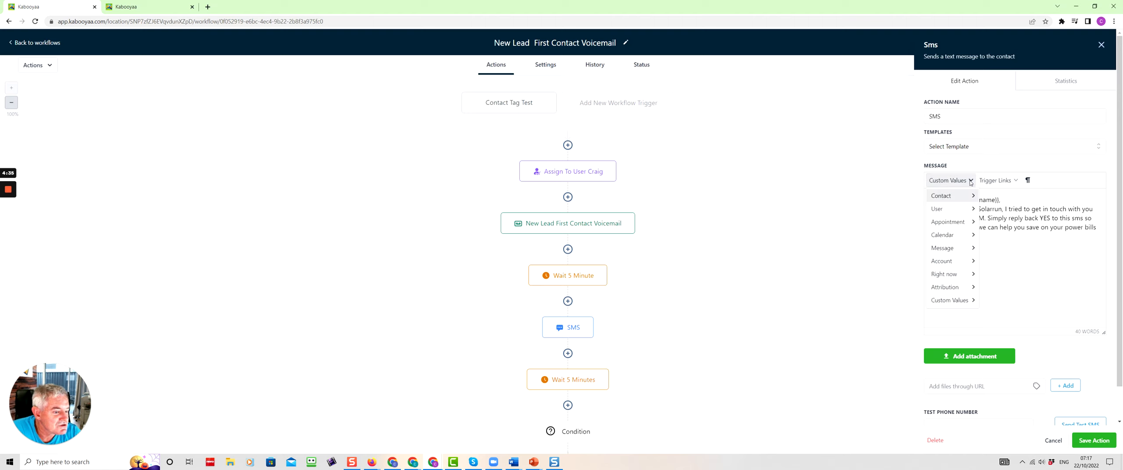
mouse_move(981, 207)
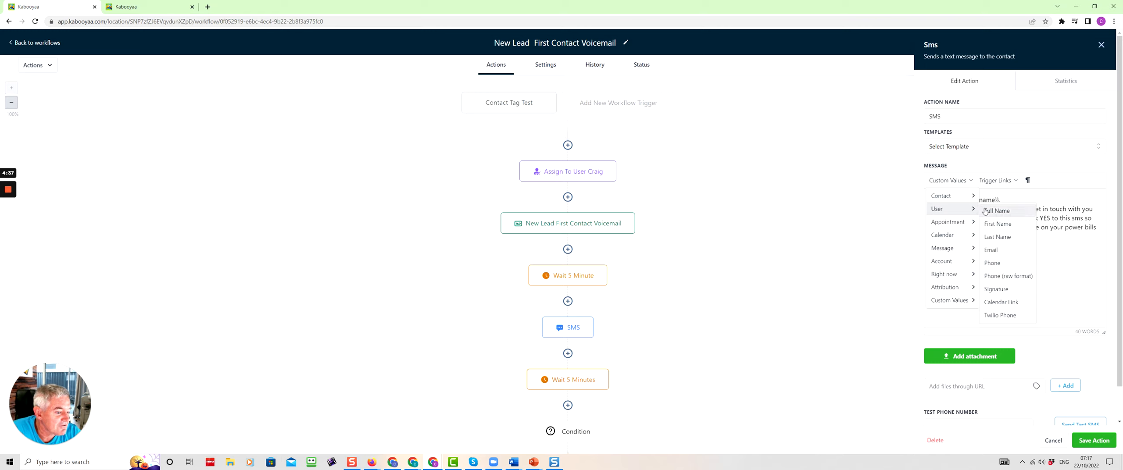
left_click(1005, 200)
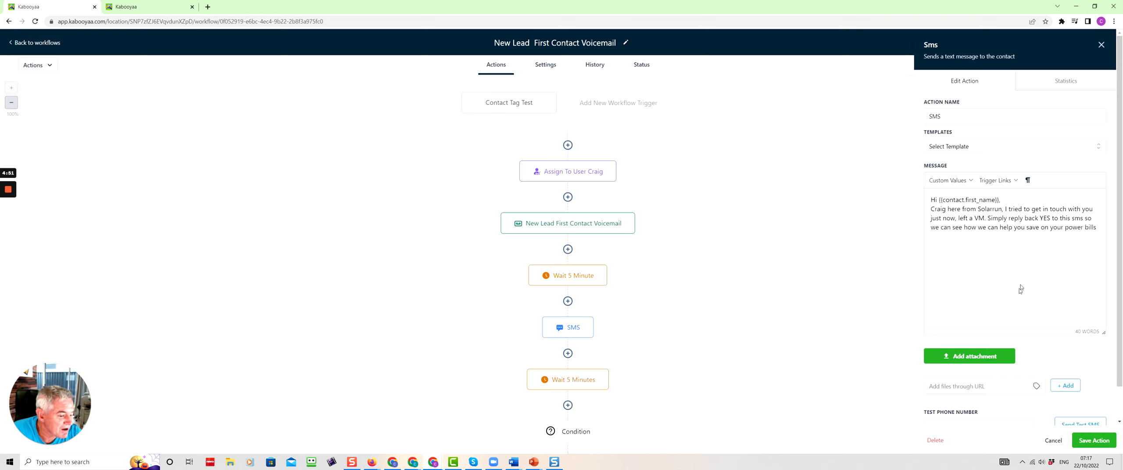
left_click(1092, 442)
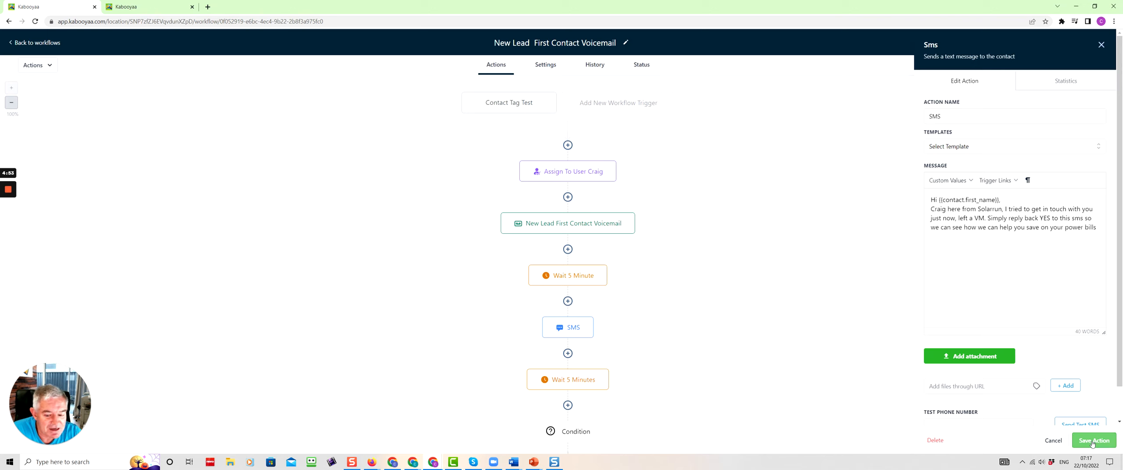
Open the settings of the Wait 5 Minutes action placed between the SMS and the condition.
scroll(678, 373, "down", 2)
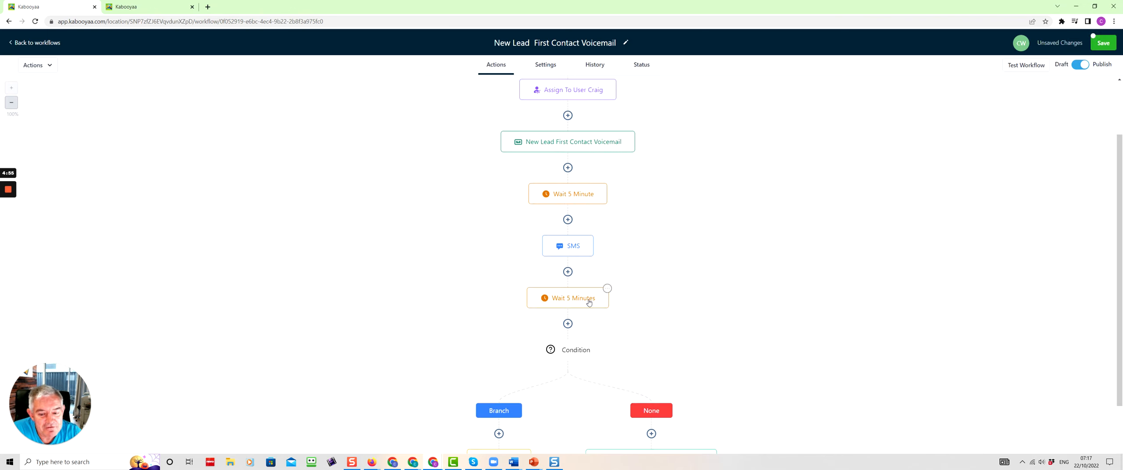
left_click(589, 301)
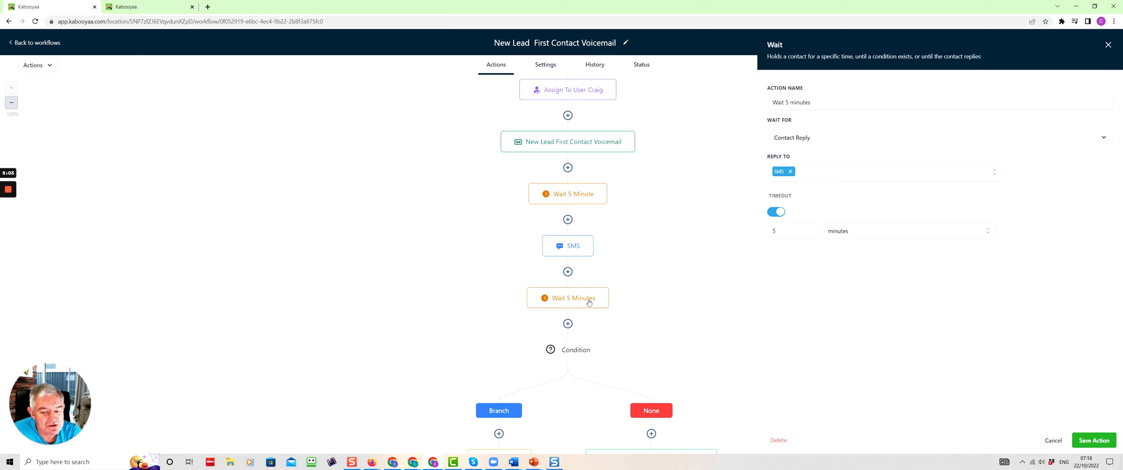
Insert a new Wait action between the Wait 5 Minutes action and the condition.
left_click(567, 324)
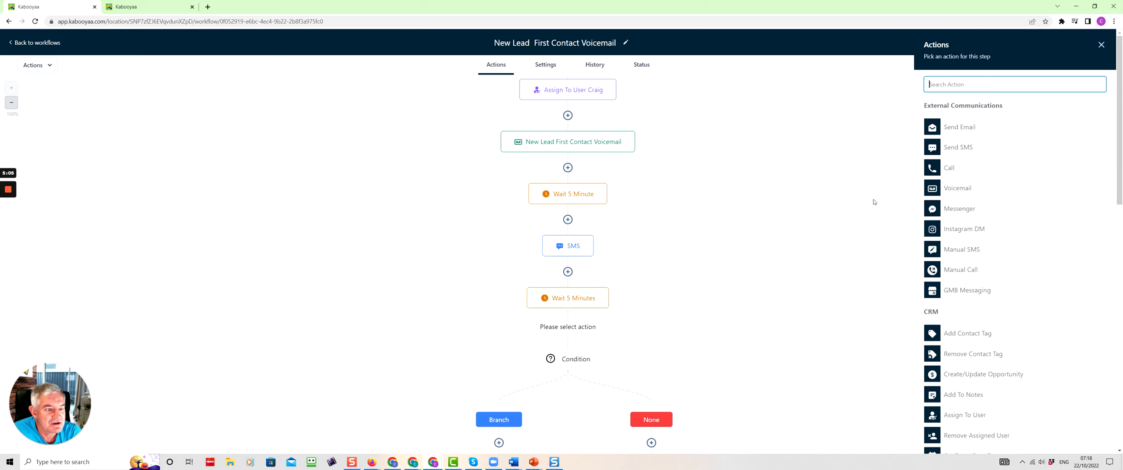
type("r")
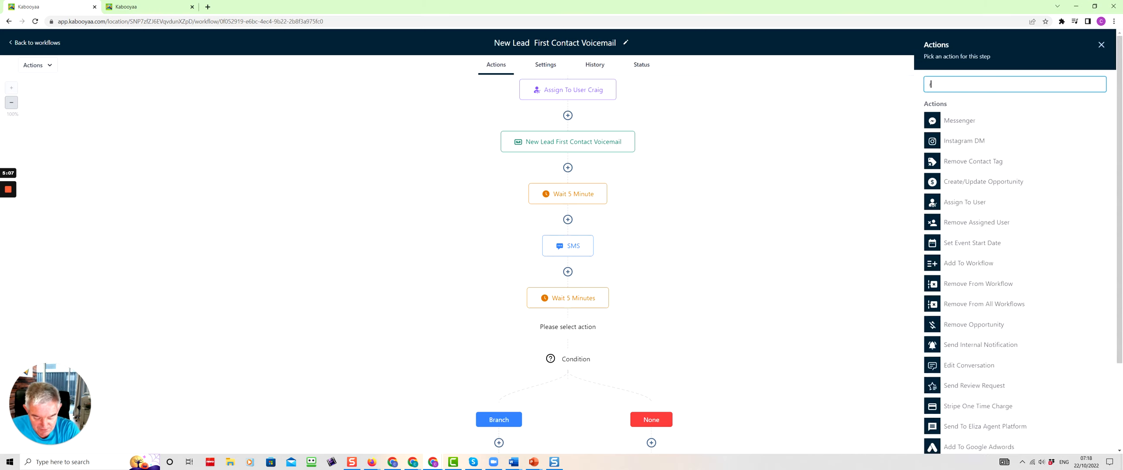
type("eply")
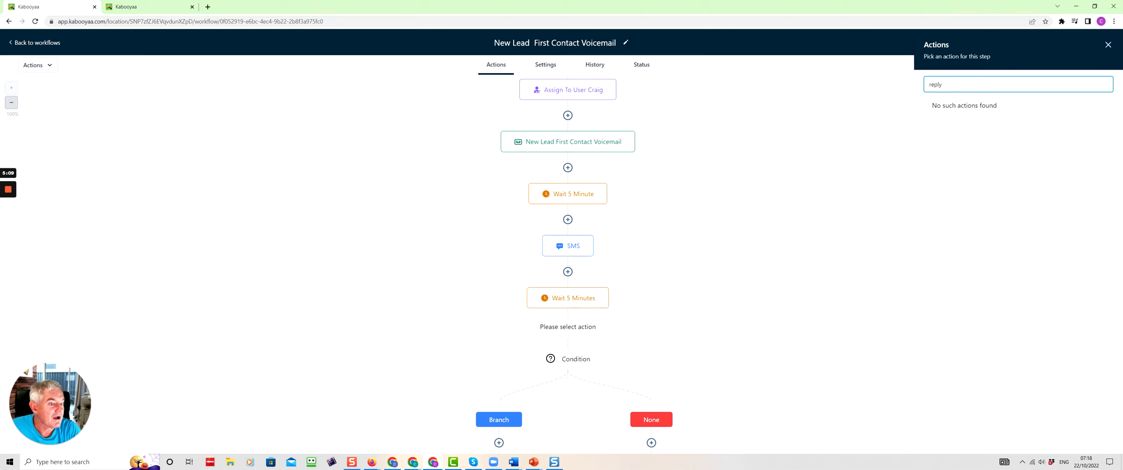
key("BackSpace")
key("BackSpace")
key("BackSpace")
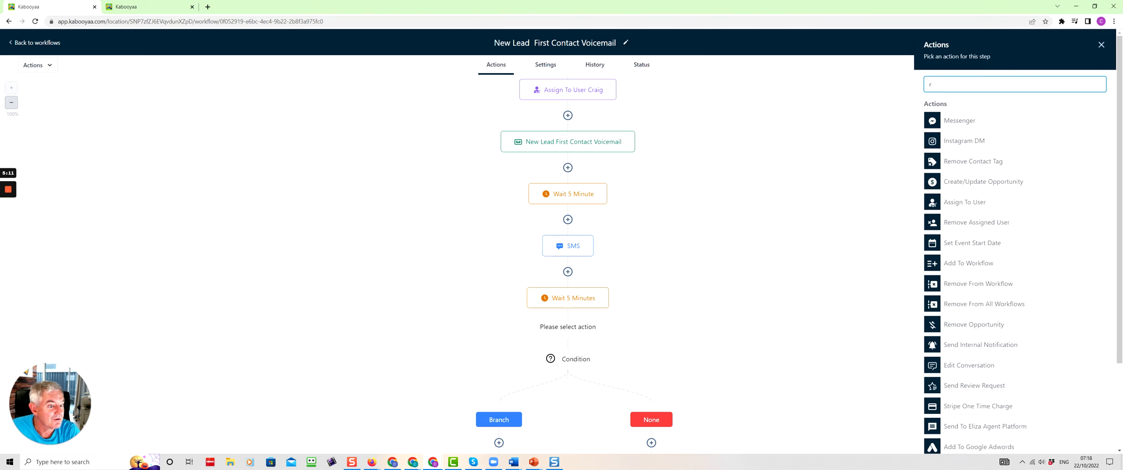
key("BackSpace")
type("wait")
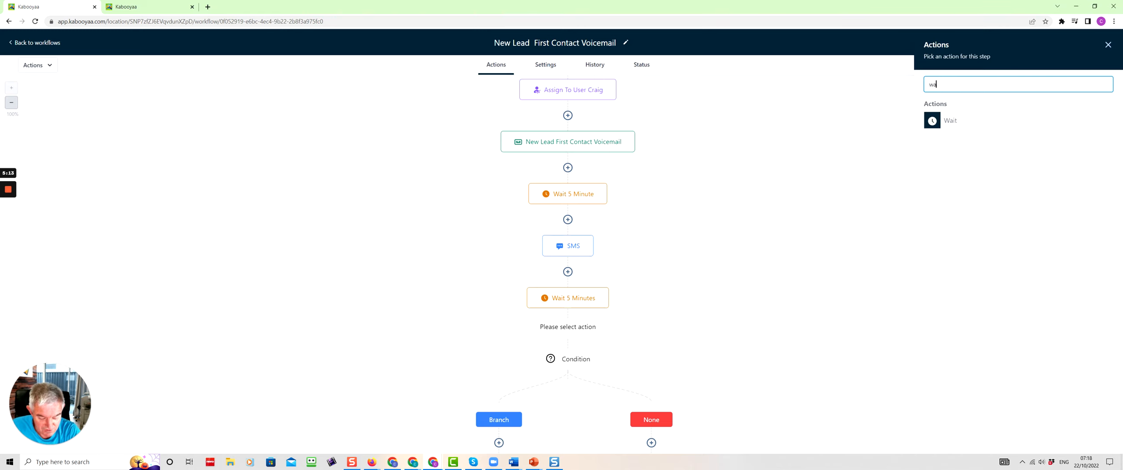
left_click(947, 123)
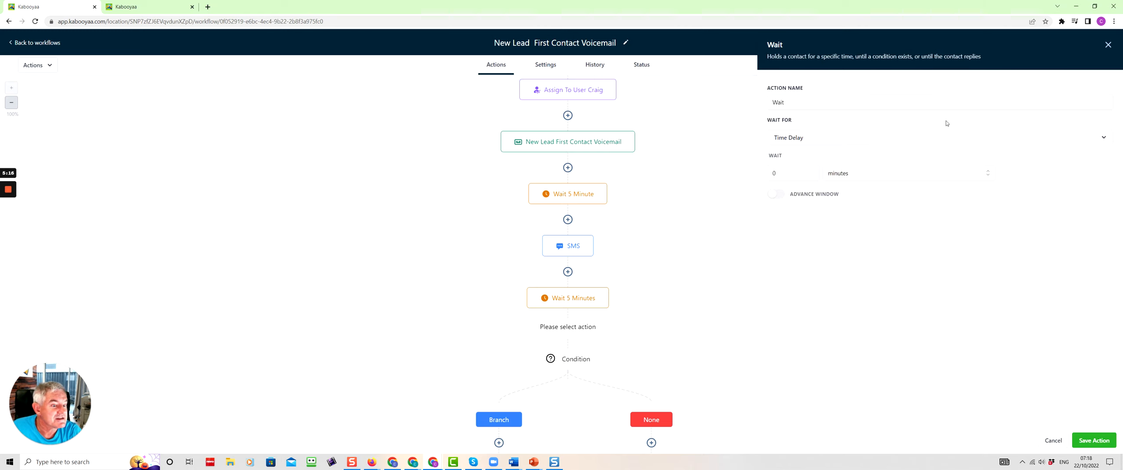
Set the new Wait action to wait for a contact reply to the SMS, turn on its timeout, and discard the action.
left_click(813, 141)
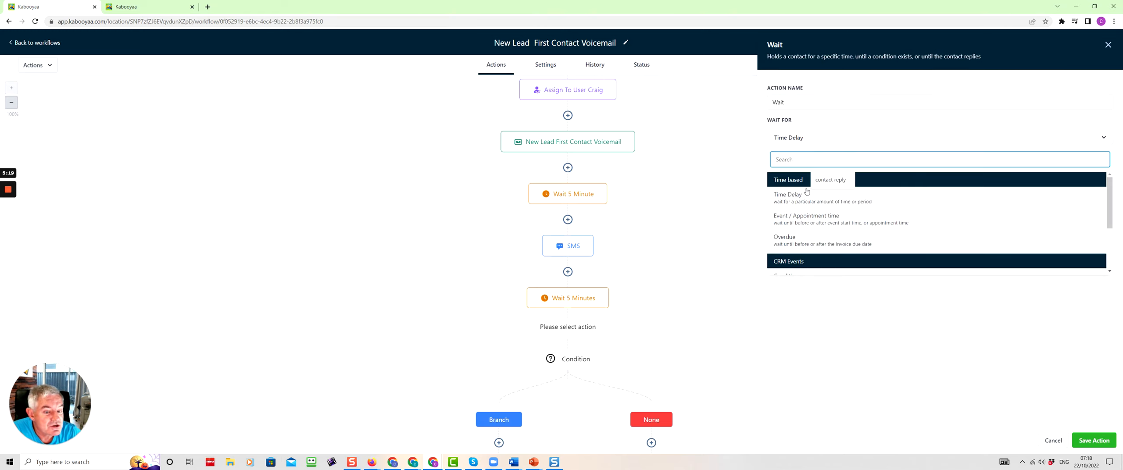
scroll(802, 219, "down", 1)
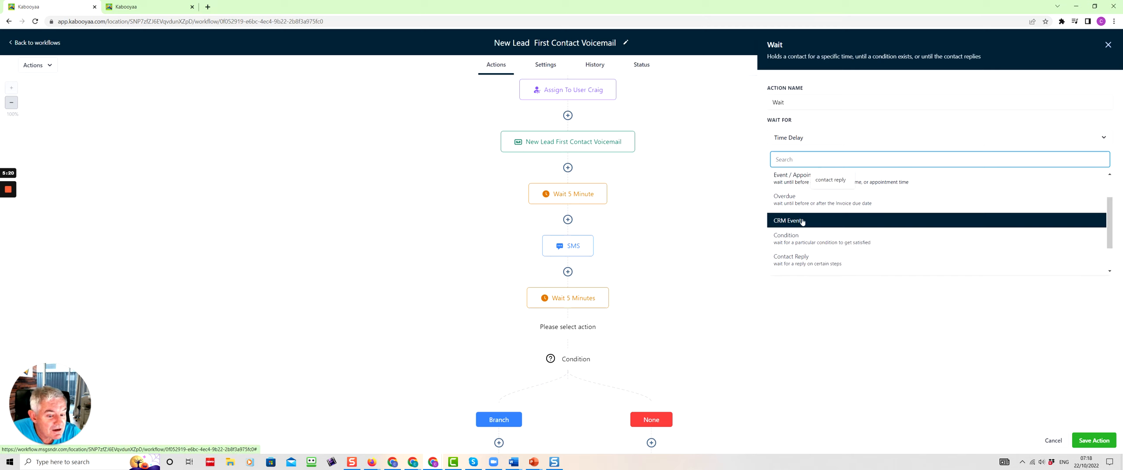
left_click(800, 260)
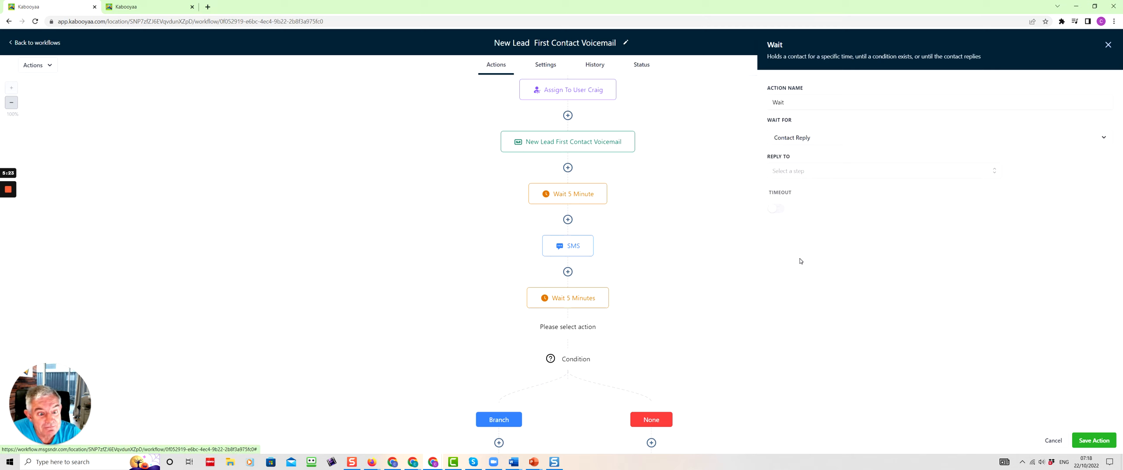
left_click(808, 174)
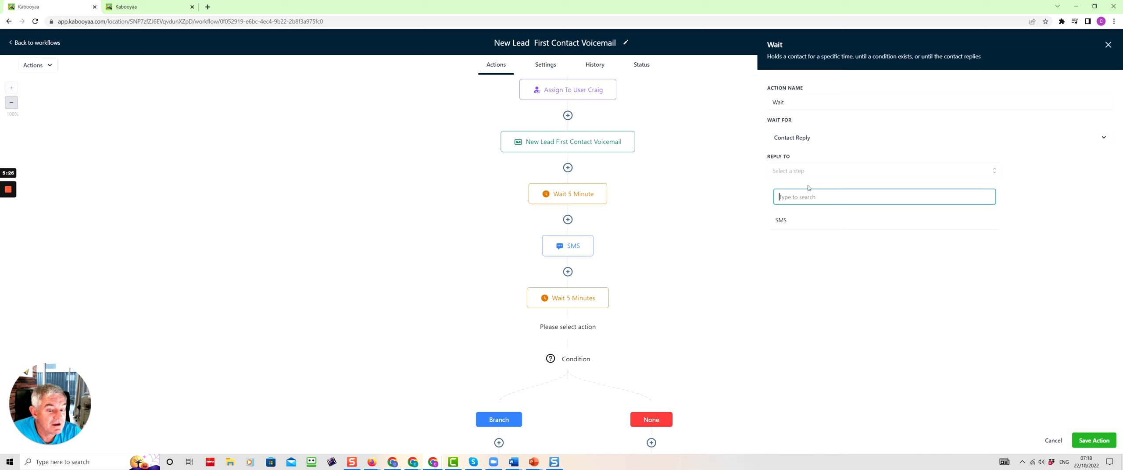
left_click(780, 221)
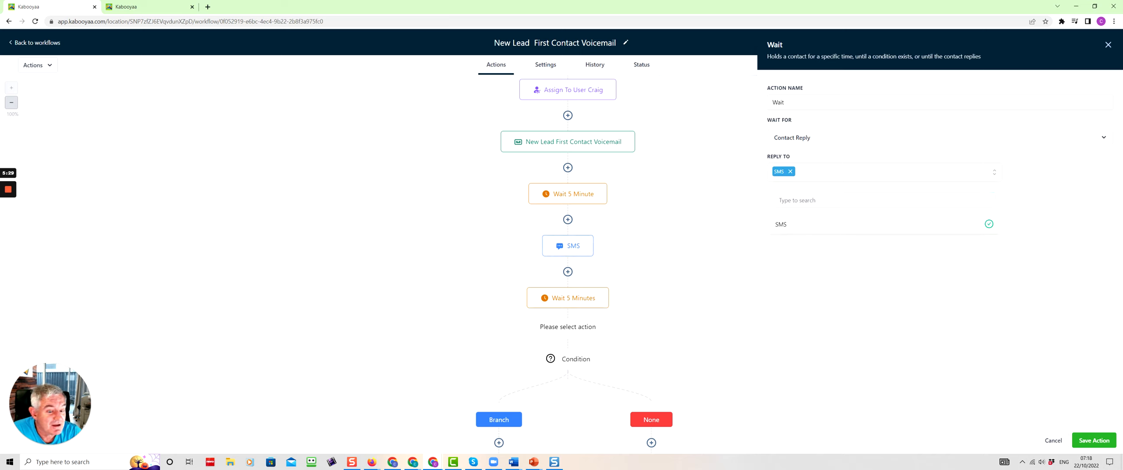
left_click(1034, 216)
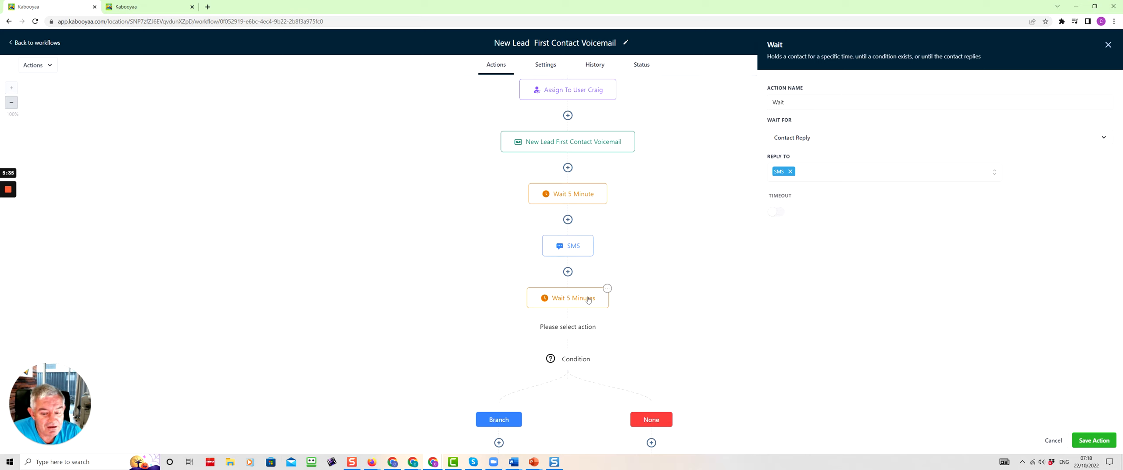
left_click(777, 213)
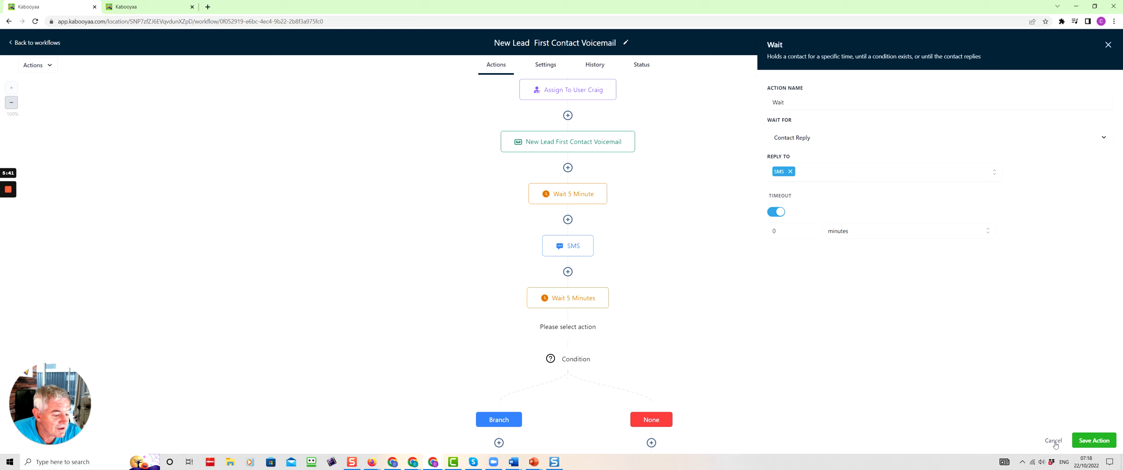
left_click(1084, 441)
Review and save the Wait 5 Minutes action, and review the condition's branch settings without changing them.
left_click(582, 302)
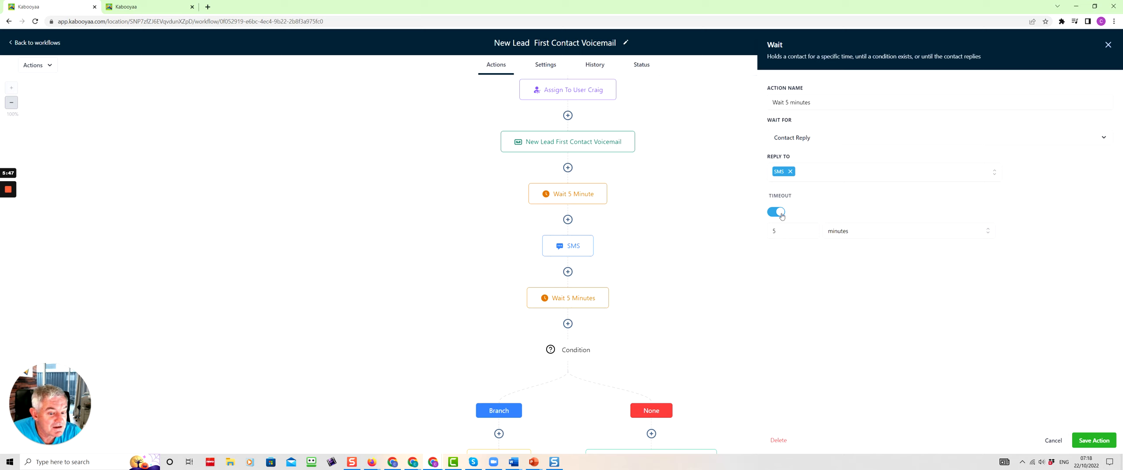
left_click(1095, 442)
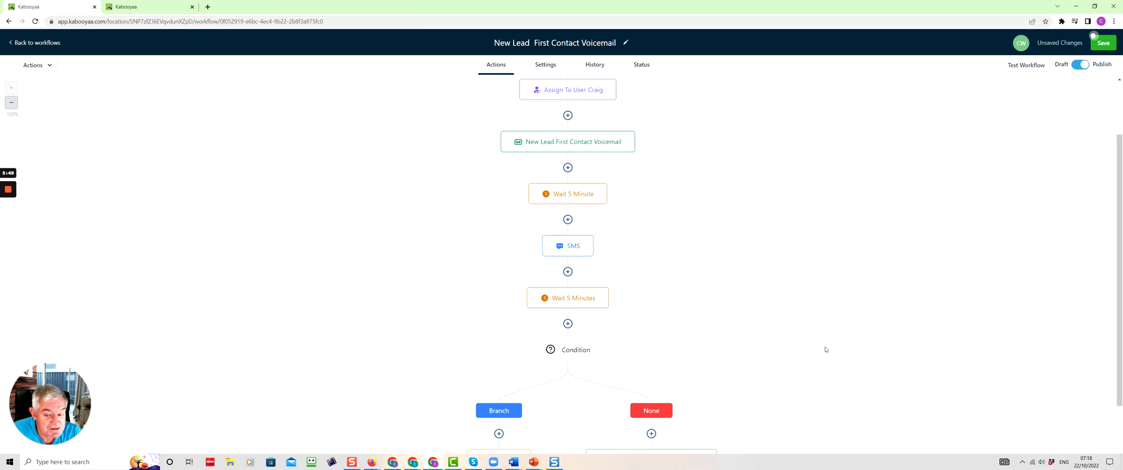
left_click(580, 350)
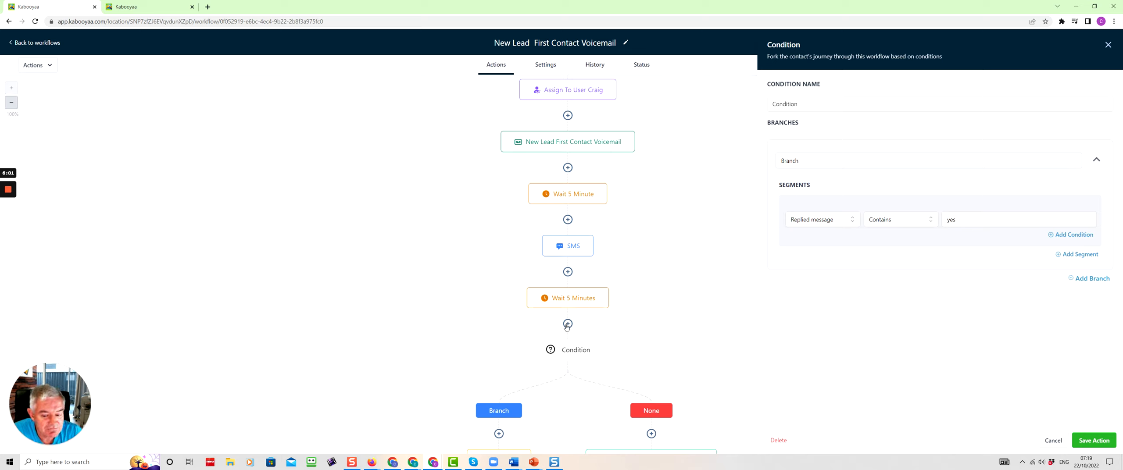
left_click(1053, 441)
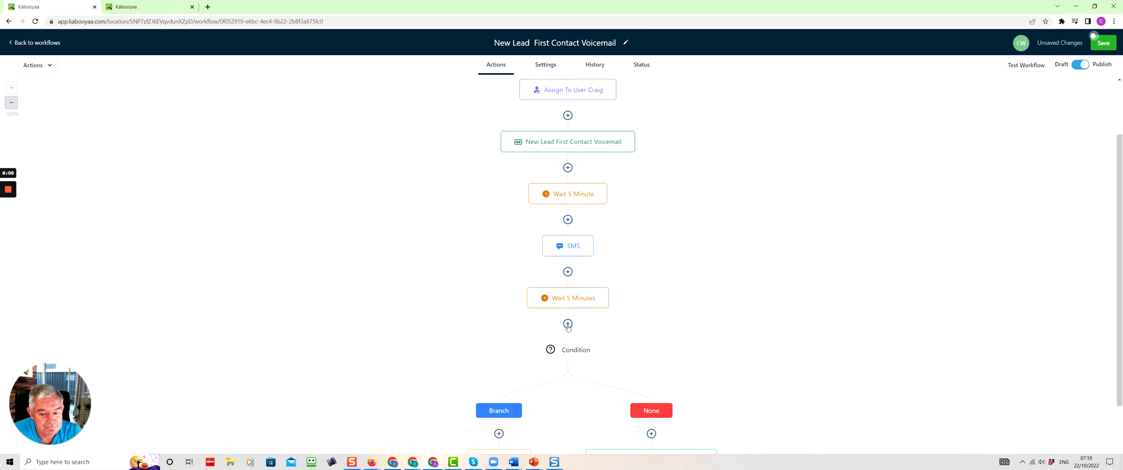
Insert an If / Else action above the existing condition and base its branch segment on the contact's replied message.
left_click(568, 324)
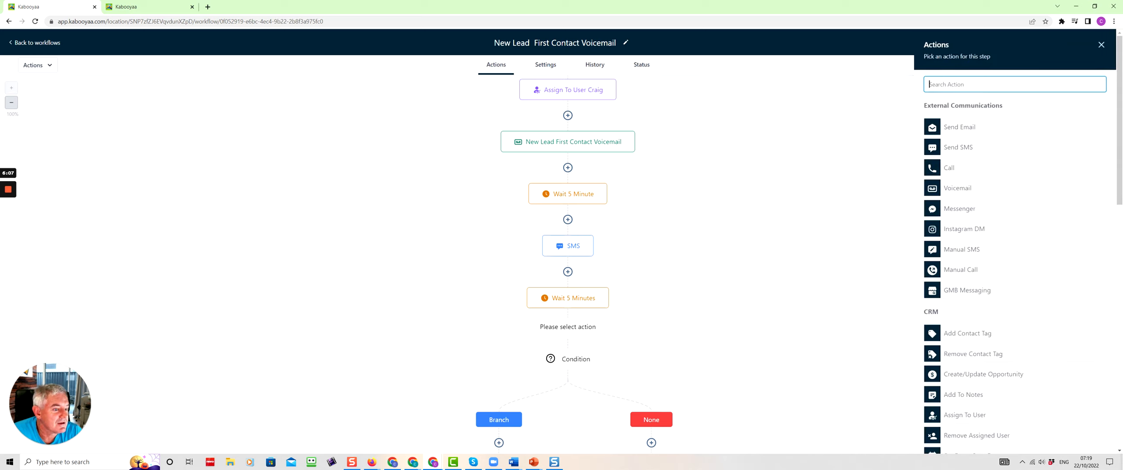
type("if")
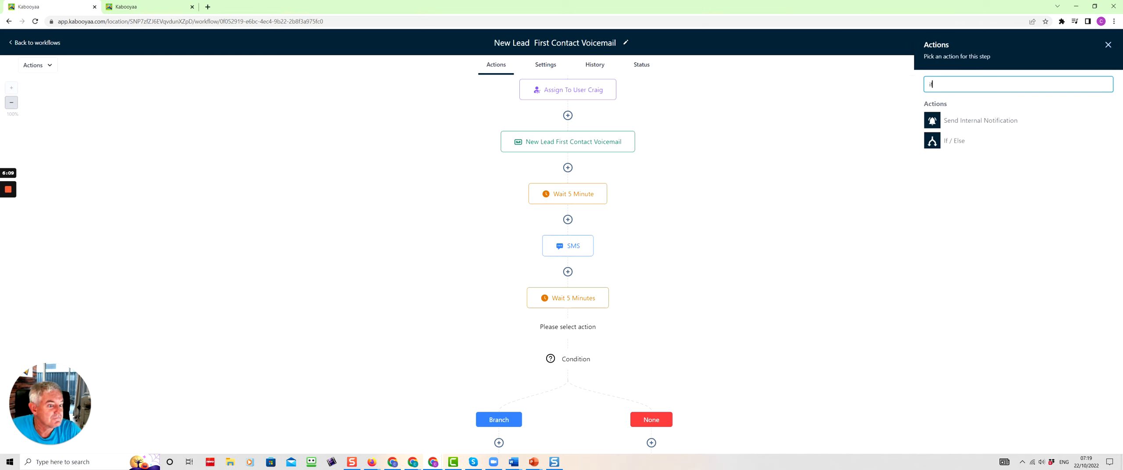
left_click(956, 147)
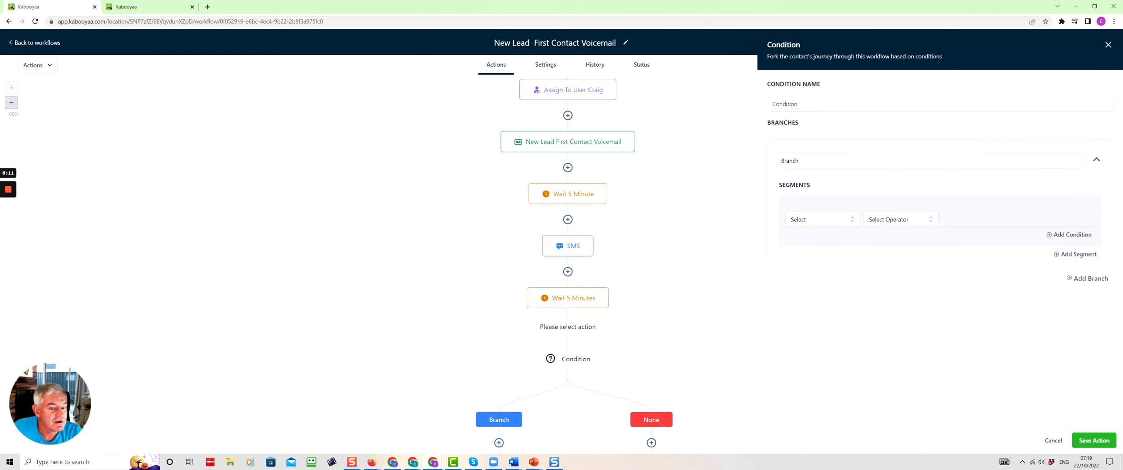
left_click(837, 222)
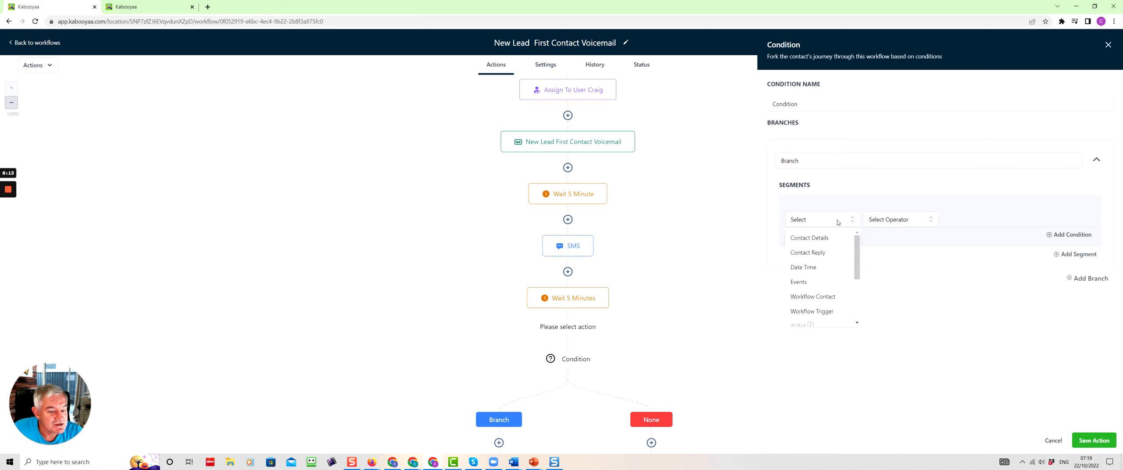
left_click(827, 254)
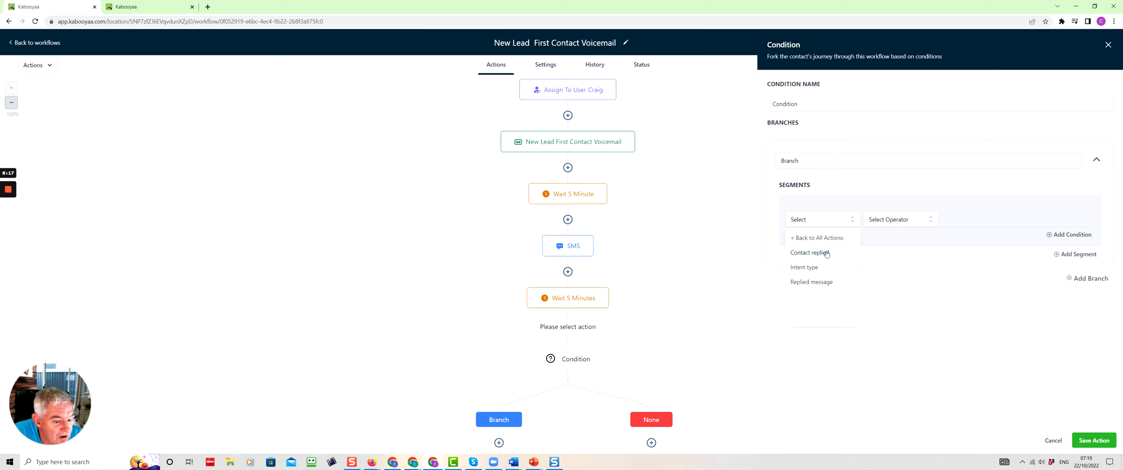
left_click(823, 284)
Set the new branch segment's operator to Contains with the value "yes", and discard the new condition.
left_click(926, 217)
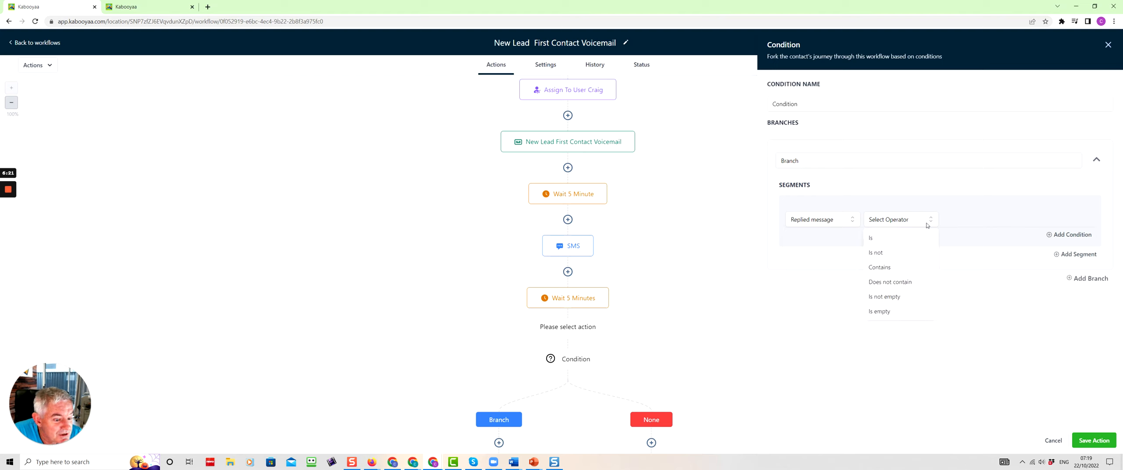
left_click(899, 244)
left_click(904, 225)
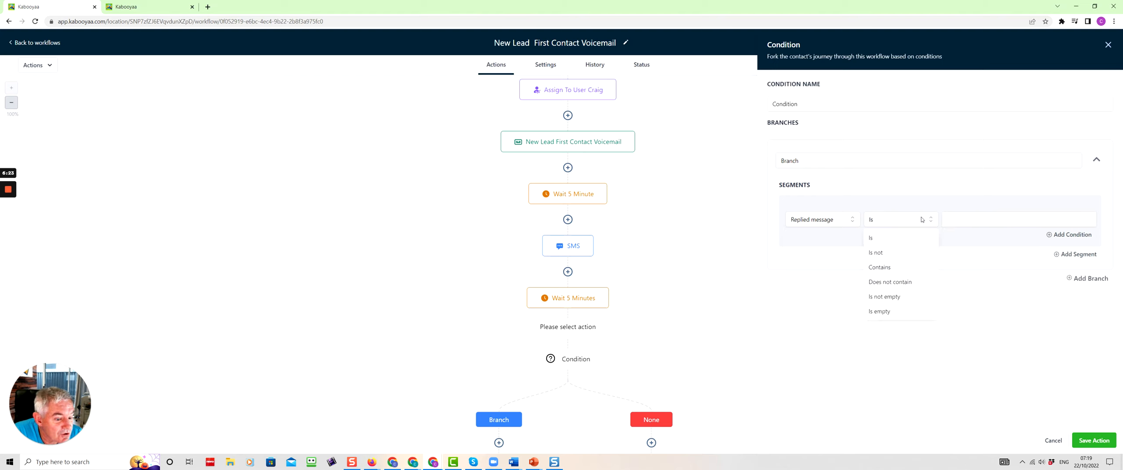
left_click(886, 271)
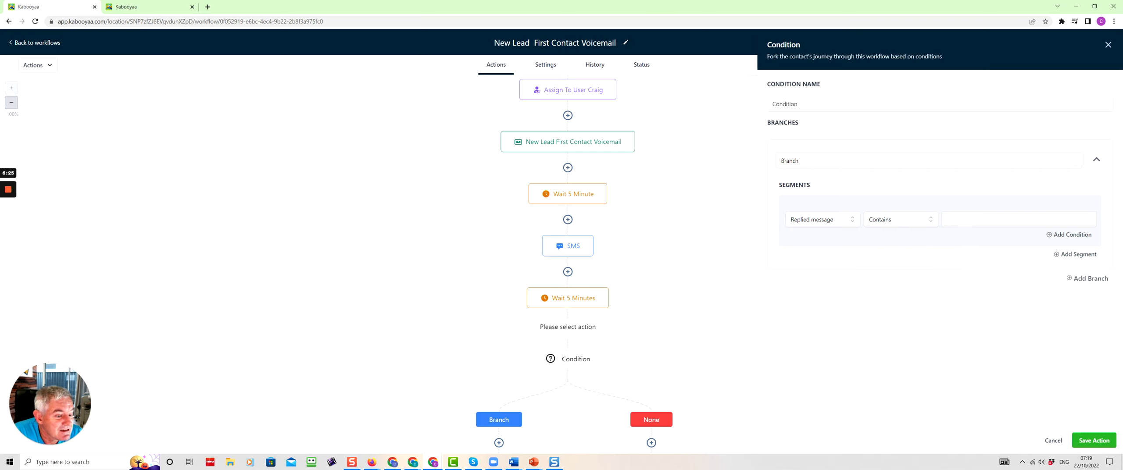
left_click(950, 219)
type("yes")
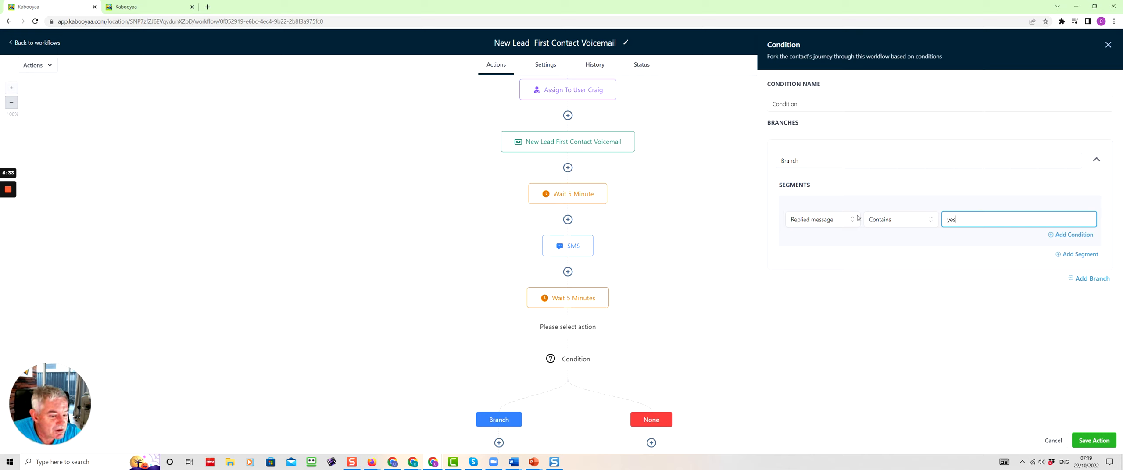
left_click(1053, 441)
Review the Manual Call Followup action in the None branch and close its settings without changes.
scroll(671, 320, "down", 3)
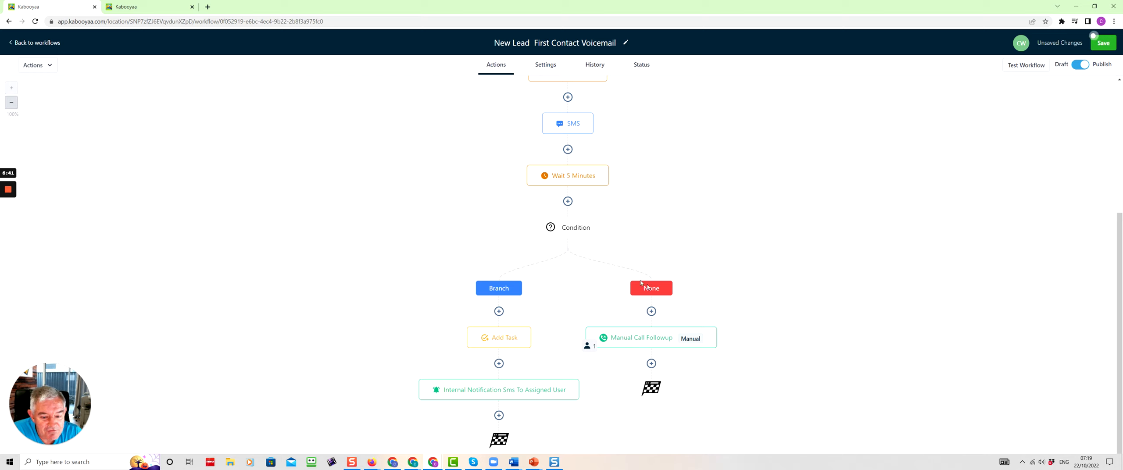
left_click(646, 342)
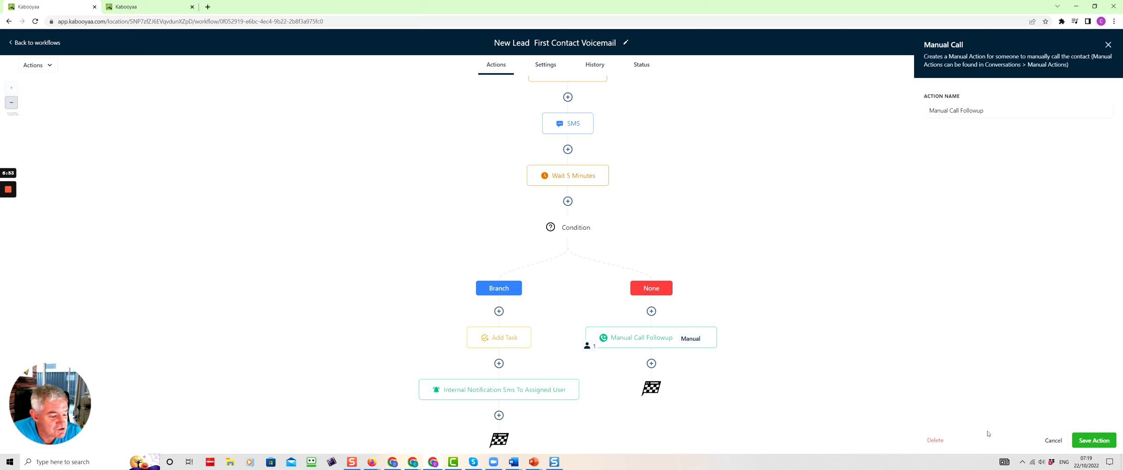
left_click(1051, 441)
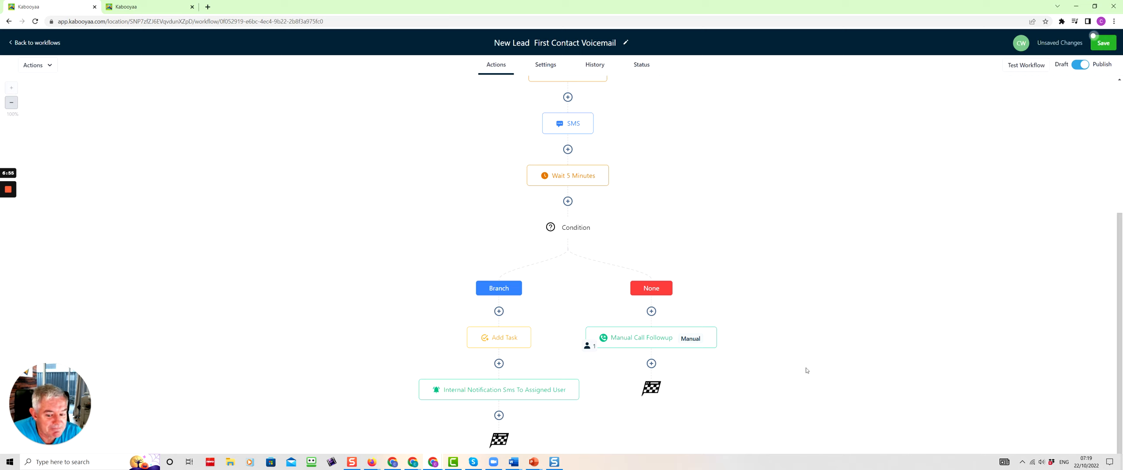
Assign the Add Task action in the condition's Branch path to Contact's Assigned User and save it.
left_click(512, 343)
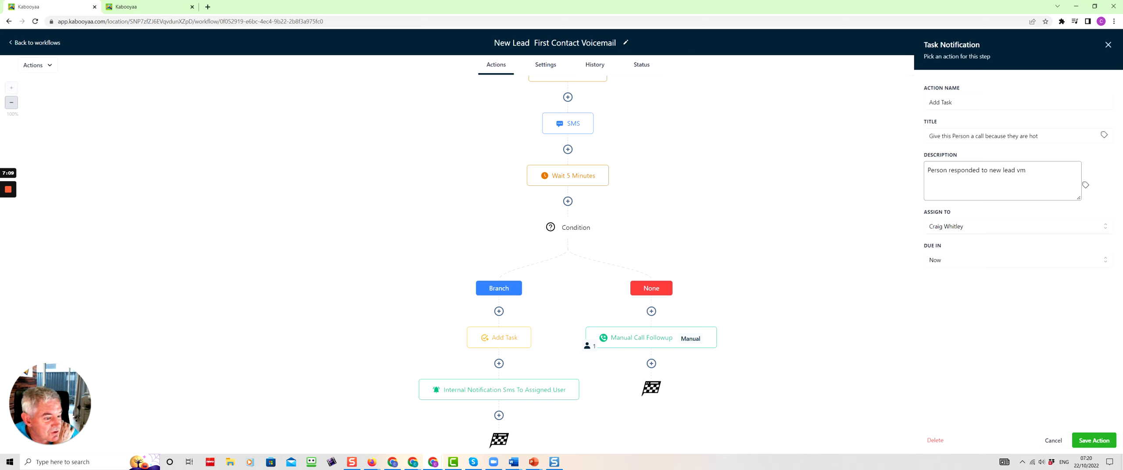
left_click(977, 232)
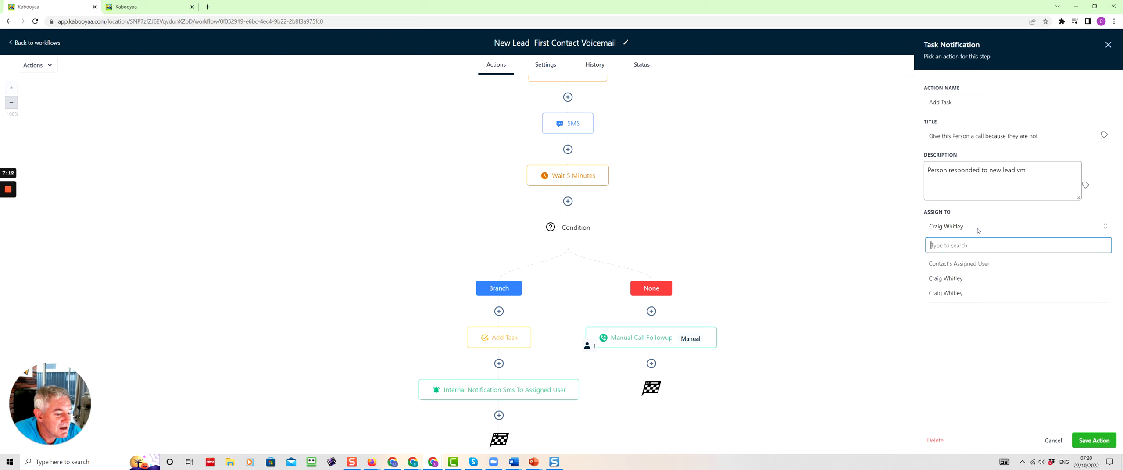
left_click(962, 264)
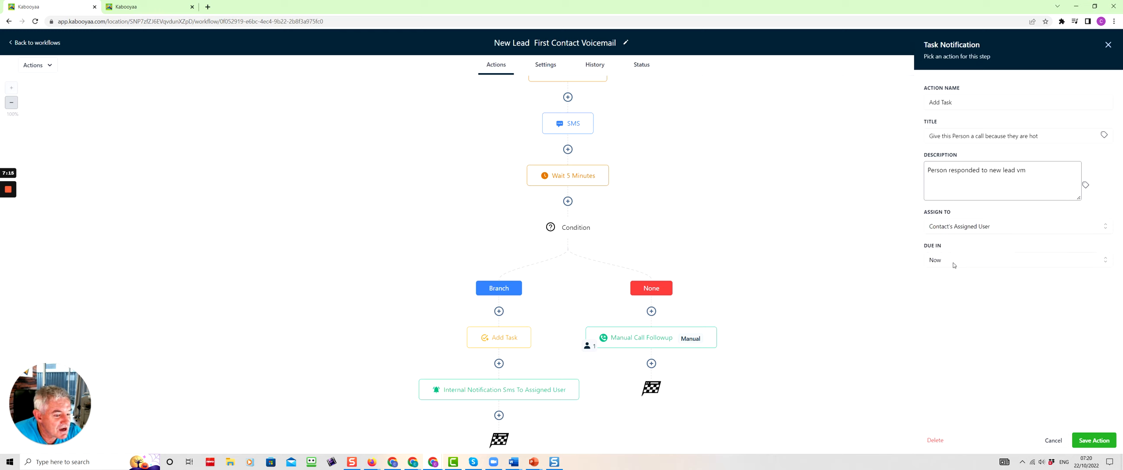
left_click(1094, 441)
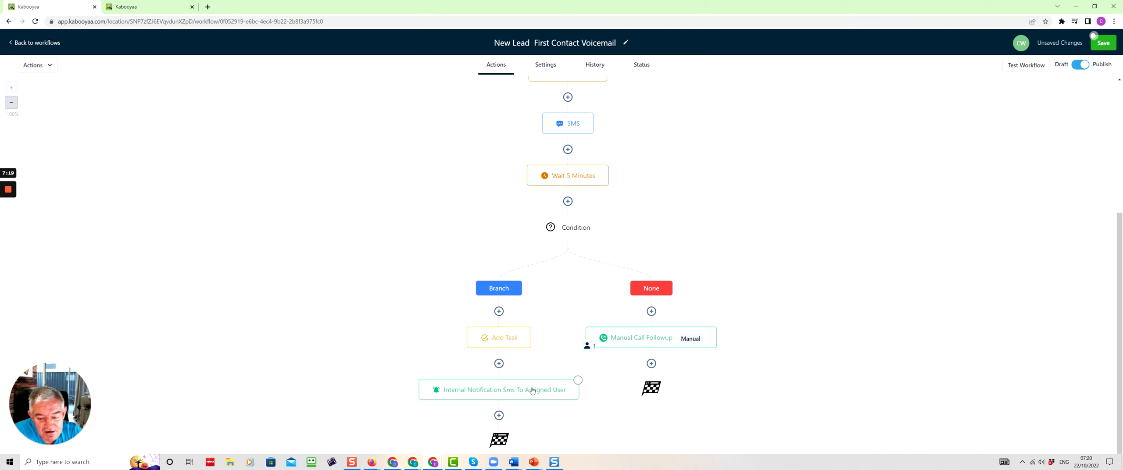
scroll(574, 358, "up", 4)
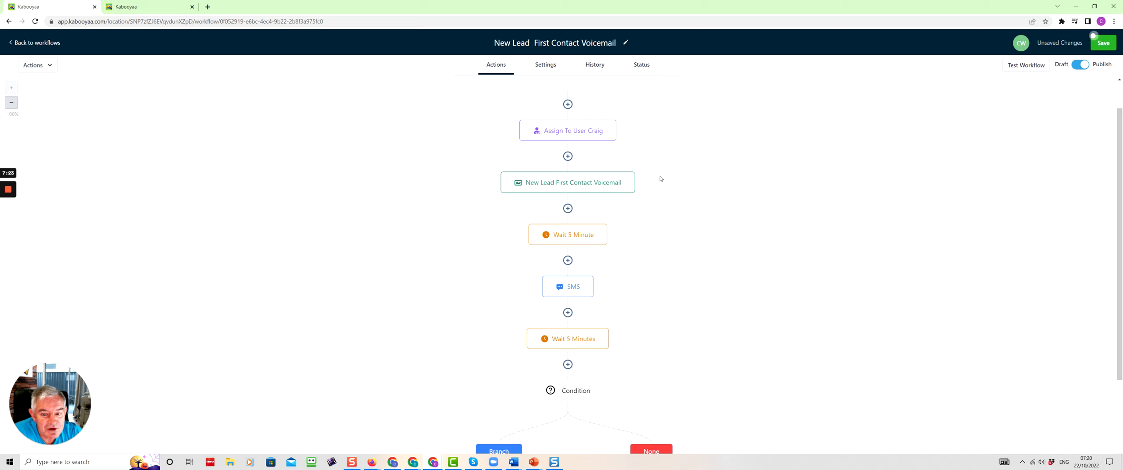
scroll(705, 303, "down", 2)
scroll(705, 309, "down", 3)
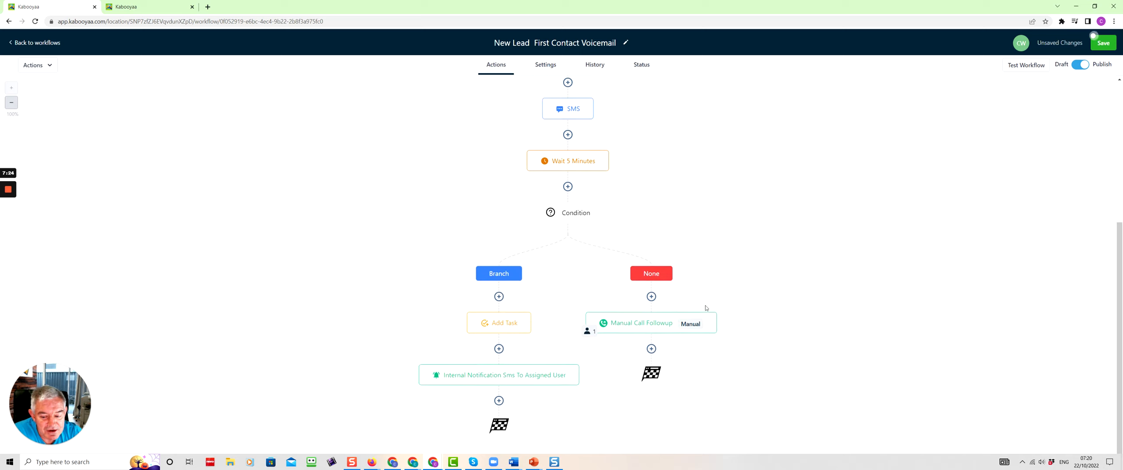
Review the Internal Notification action in the Branch path without changing it, and save the workflow.
left_click(546, 376)
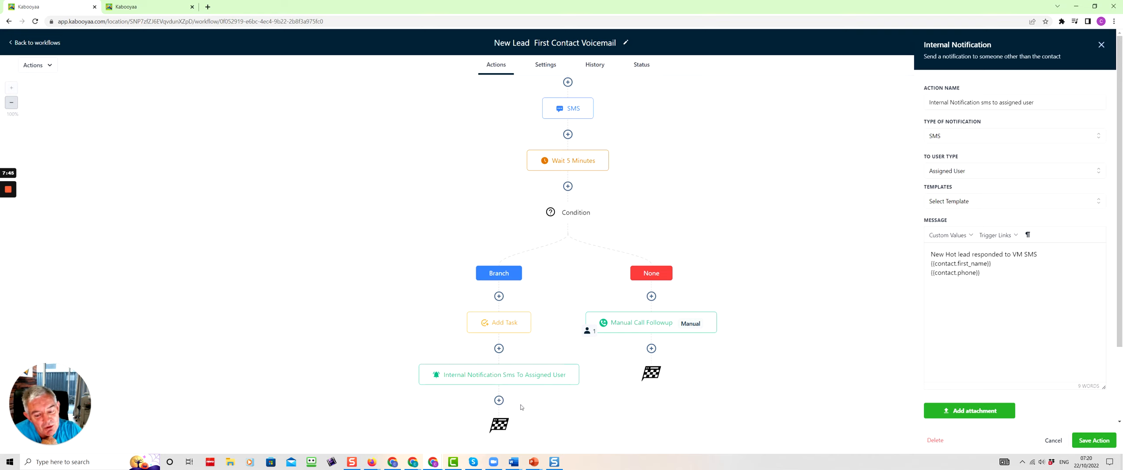
left_click(1054, 441)
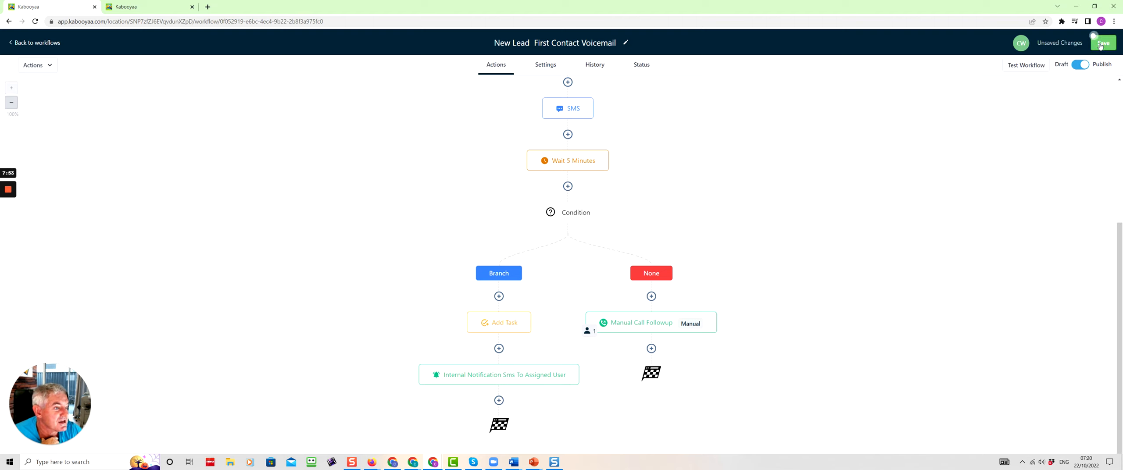
left_click(1100, 44)
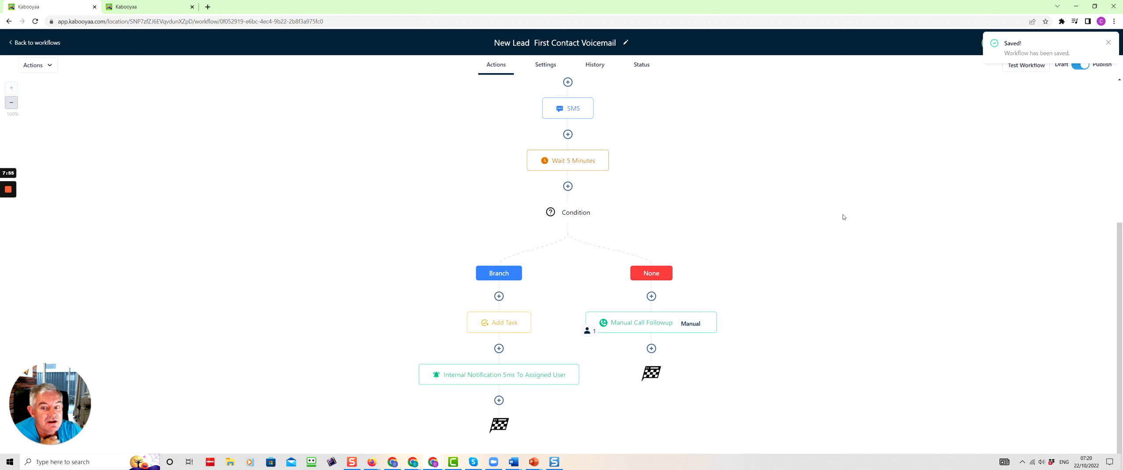
scroll(835, 211, "up", 5)
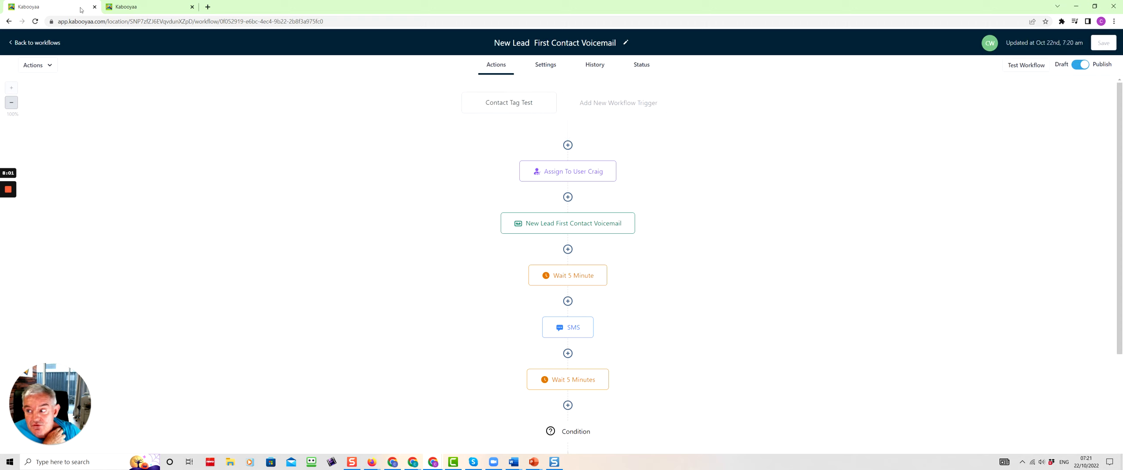
Switch to the open test contact's record and add the tag "test".
left_click(128, 7)
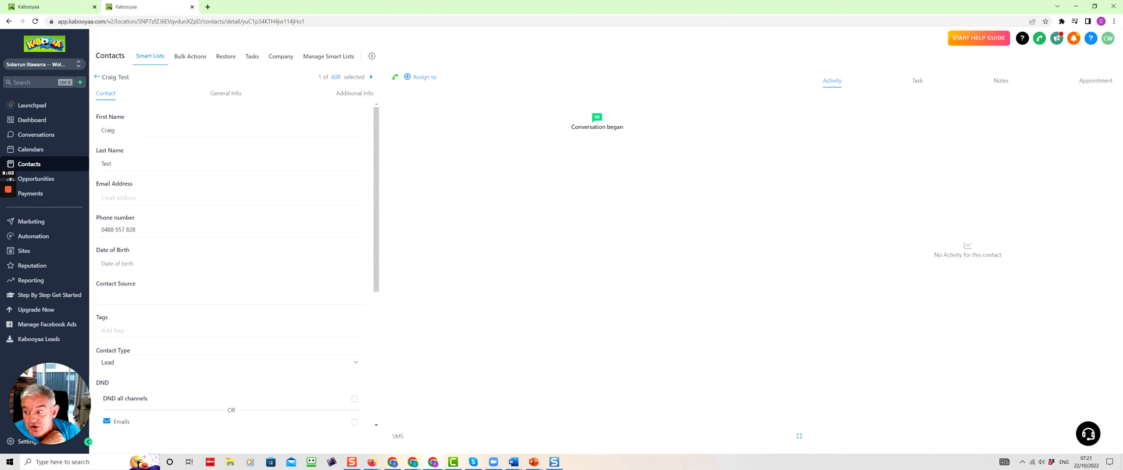
scroll(172, 248, "down", 3)
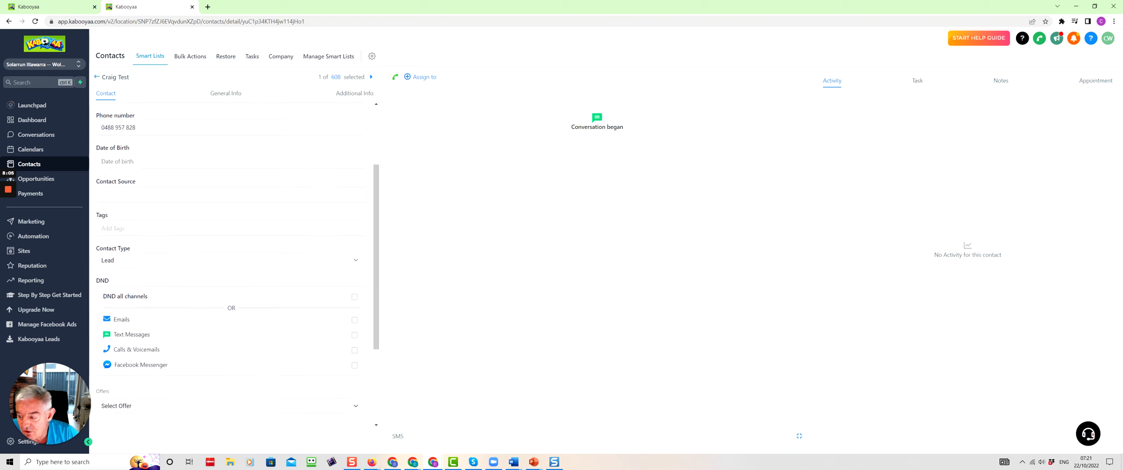
left_click(167, 208)
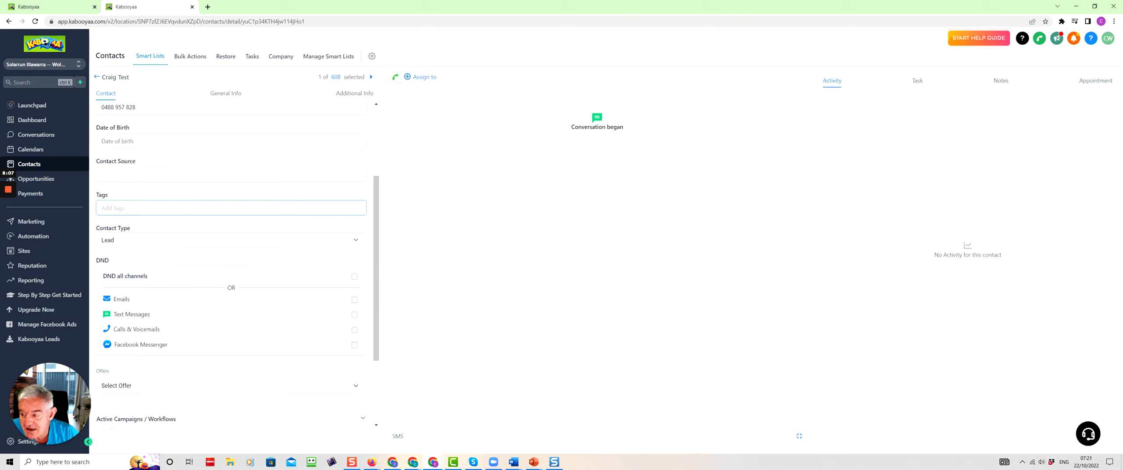
type("test")
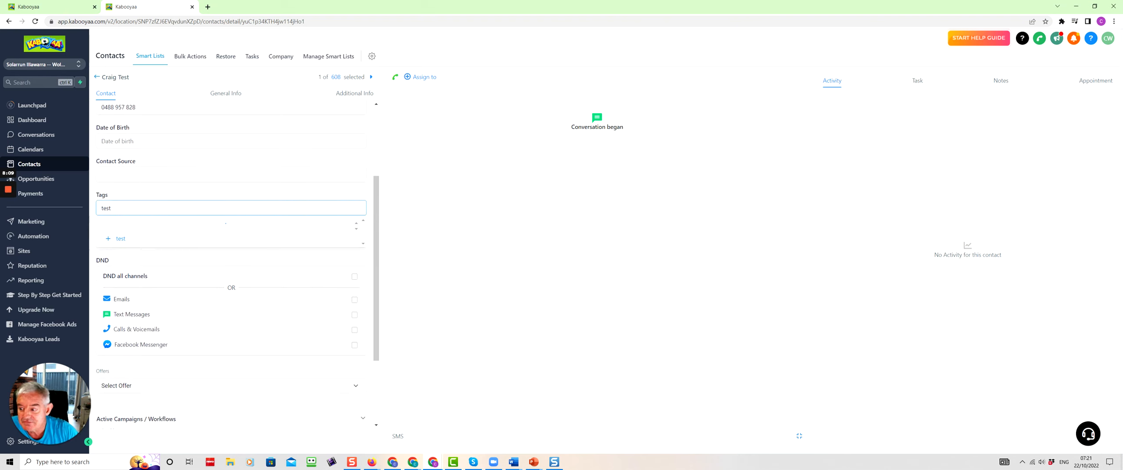
key("Return")
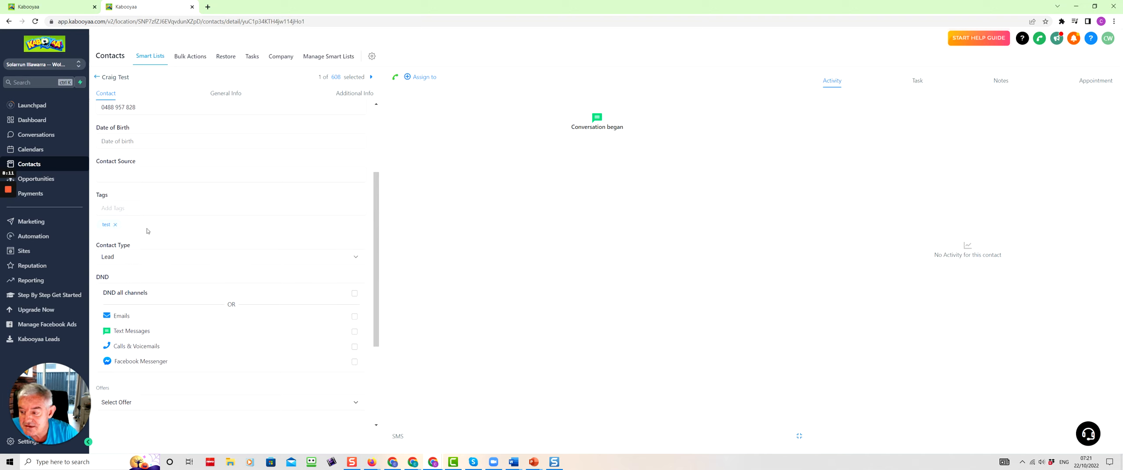
Reload the contact's record and play the start of the voicemail in its conversation, then pause playback.
scroll(241, 328, "down", 3)
left_click(357, 421)
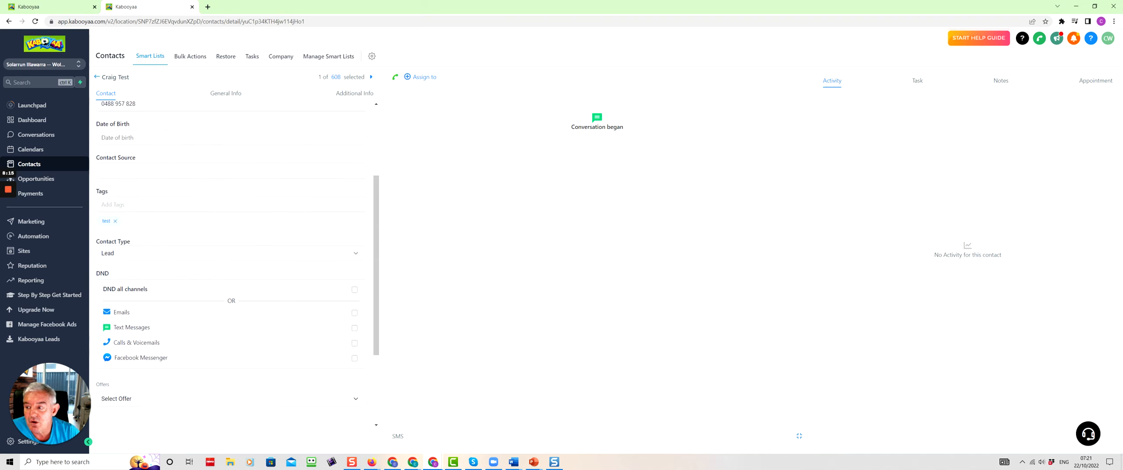
left_click(36, 22)
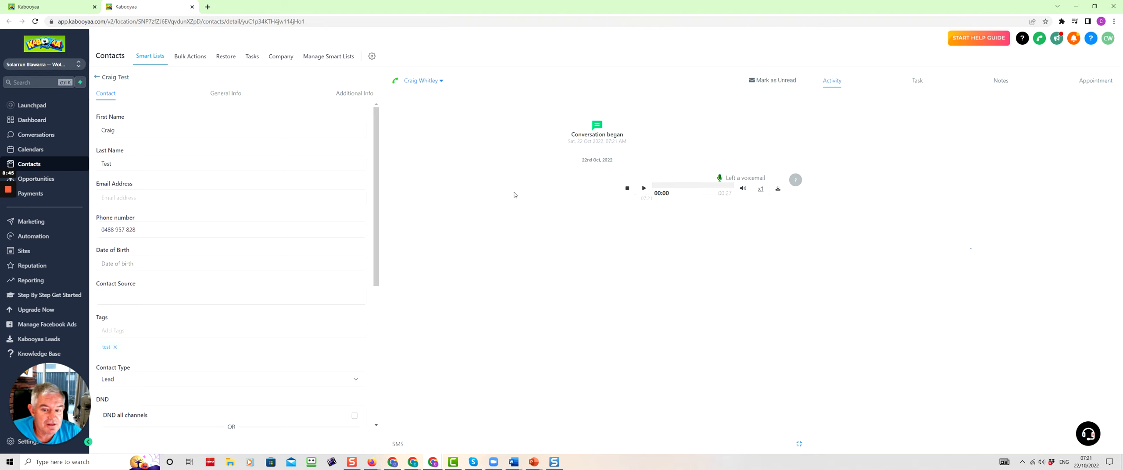
left_click(644, 188)
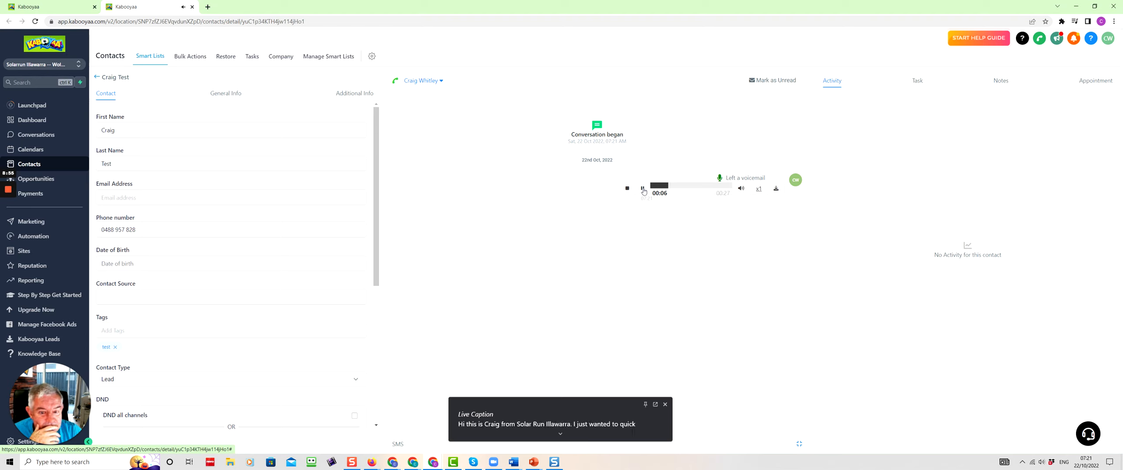
left_click(644, 189)
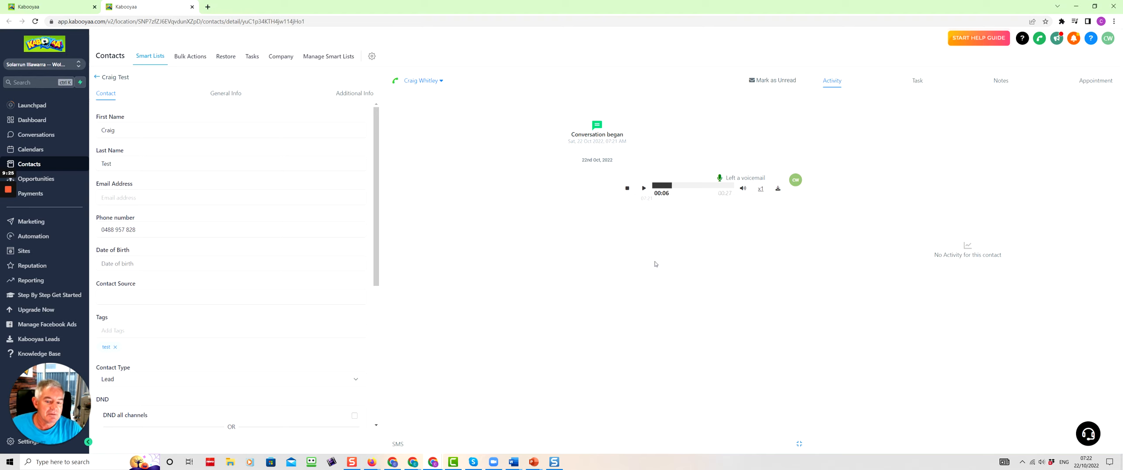
Examine the workflow's action history for the test contact and compare it with the contact's conversation.
left_click(49, 8)
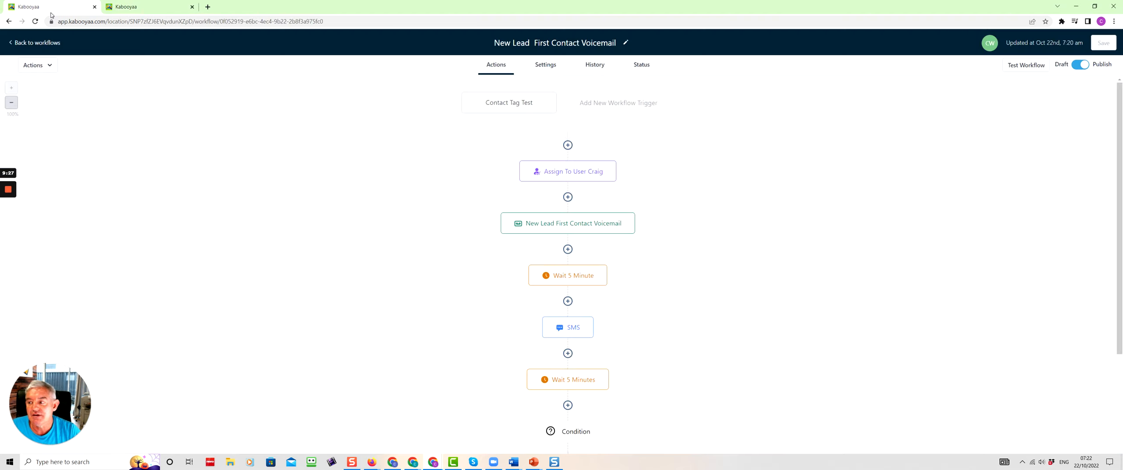
left_click(594, 68)
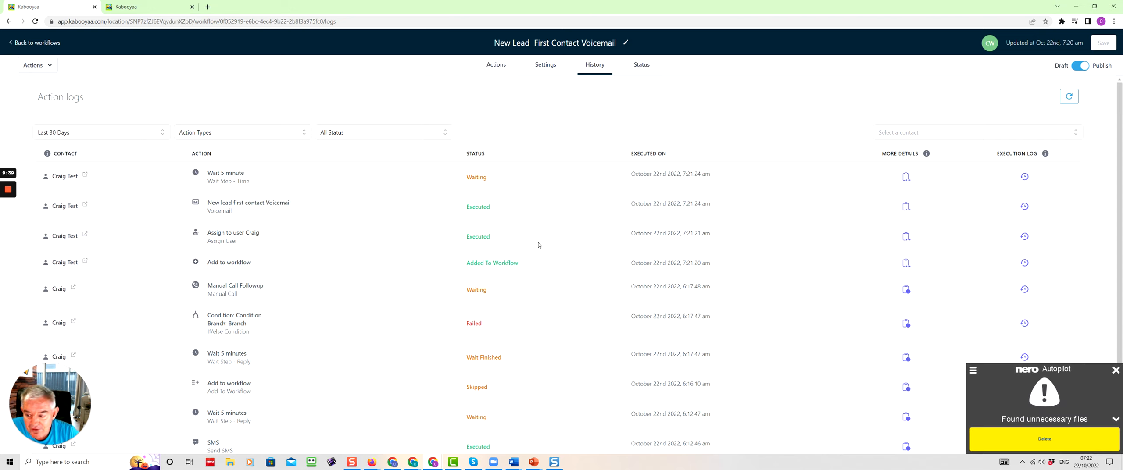
left_click(151, 8)
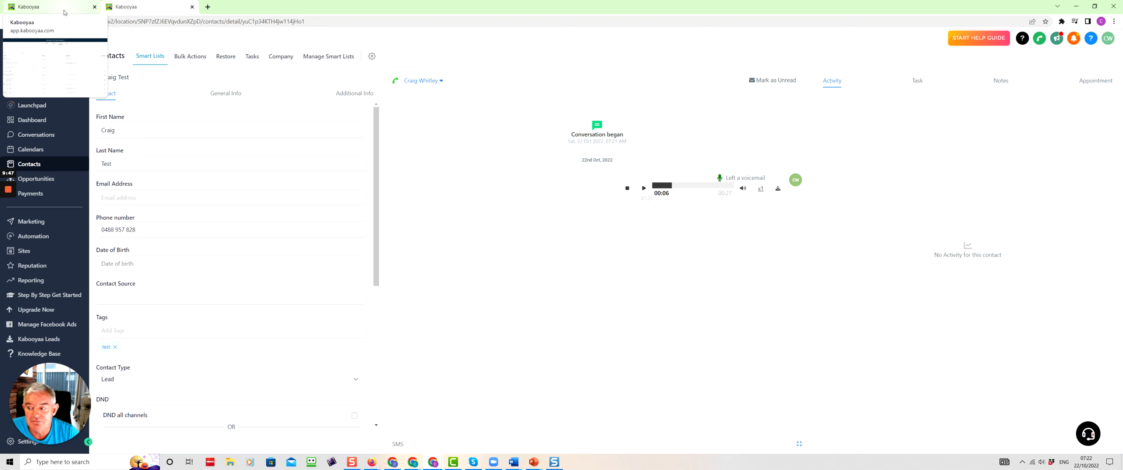
left_click(64, 13)
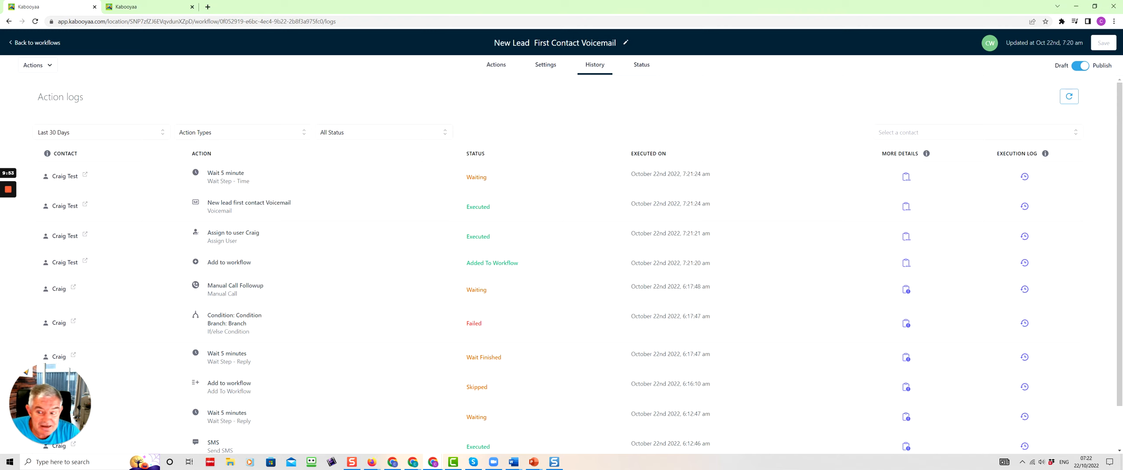
left_click(150, 11)
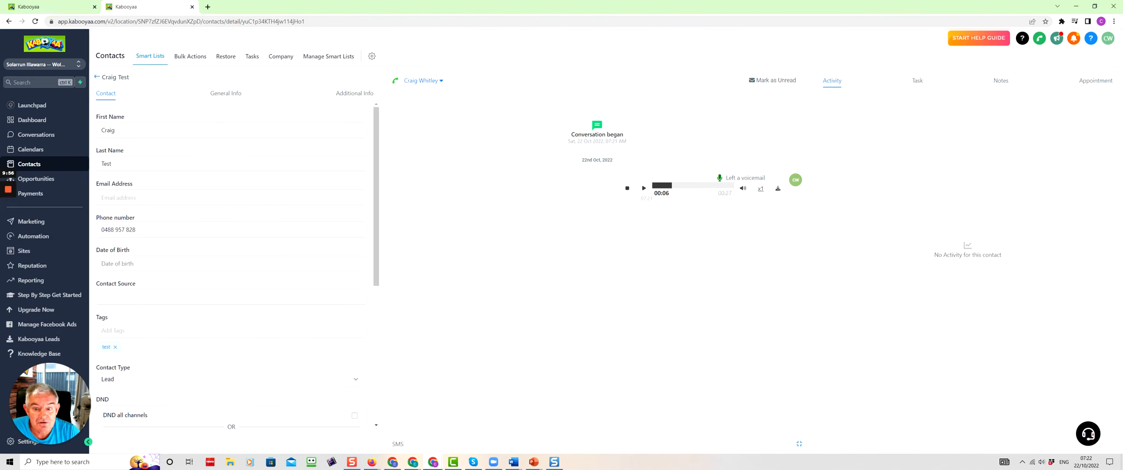
left_click(66, 9)
Review the workflow's full action sequence, from the contact tag trigger to the ends of both condition branches.
left_click(499, 68)
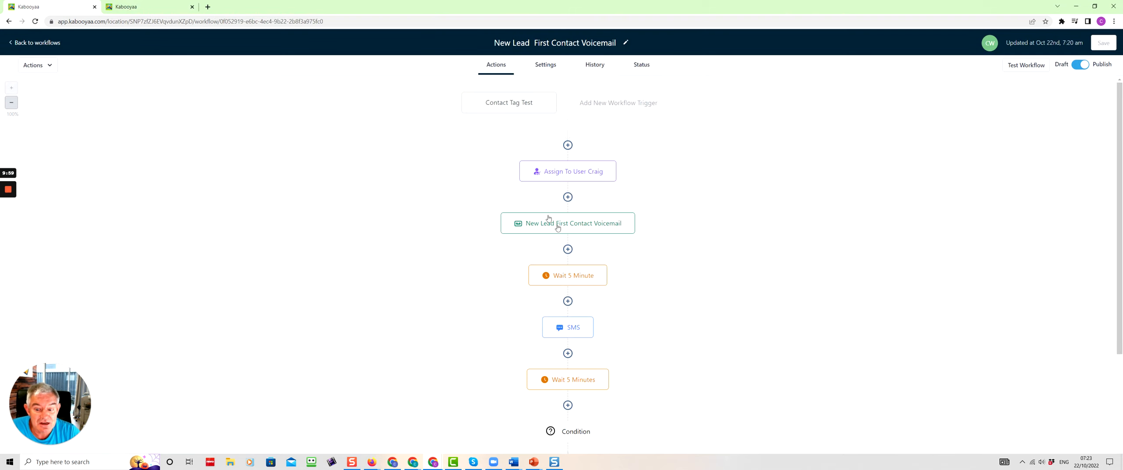
scroll(649, 286, "down", 1)
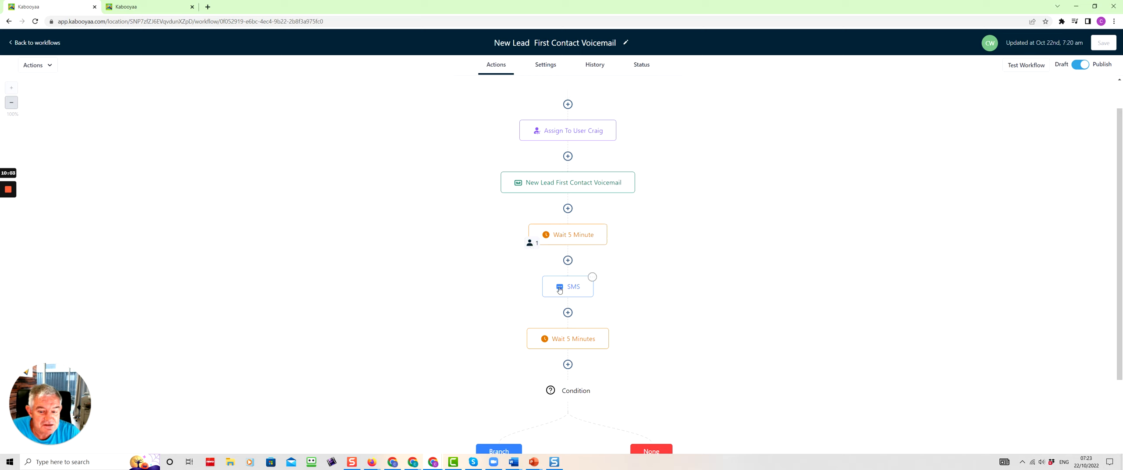
scroll(659, 318, "down", 2)
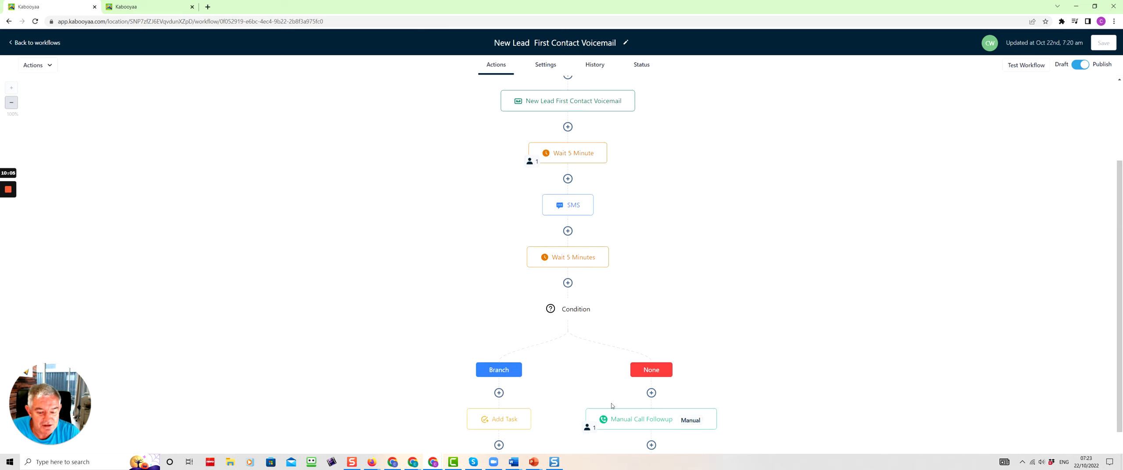
scroll(384, 303, "up", 3)
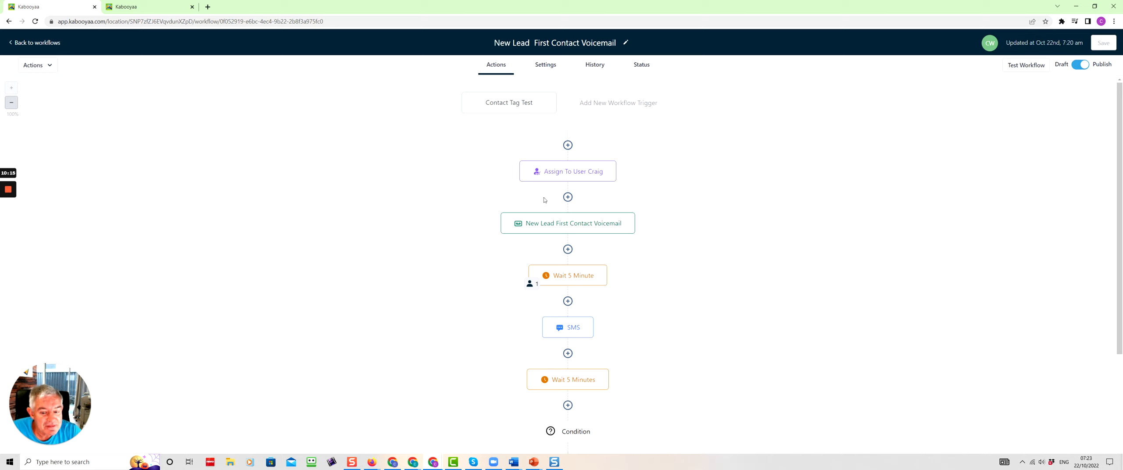
scroll(608, 378, "down", 5)
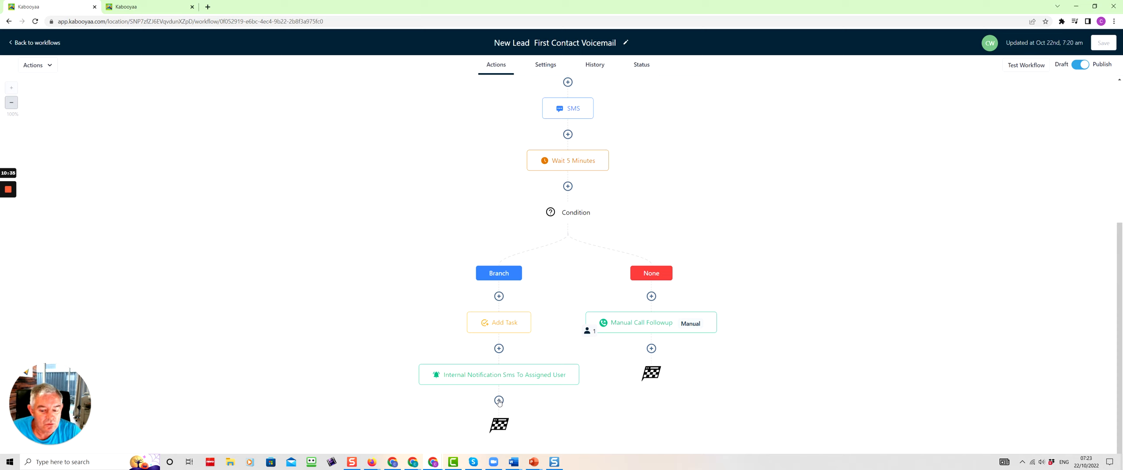
scroll(710, 276, "up", 5)
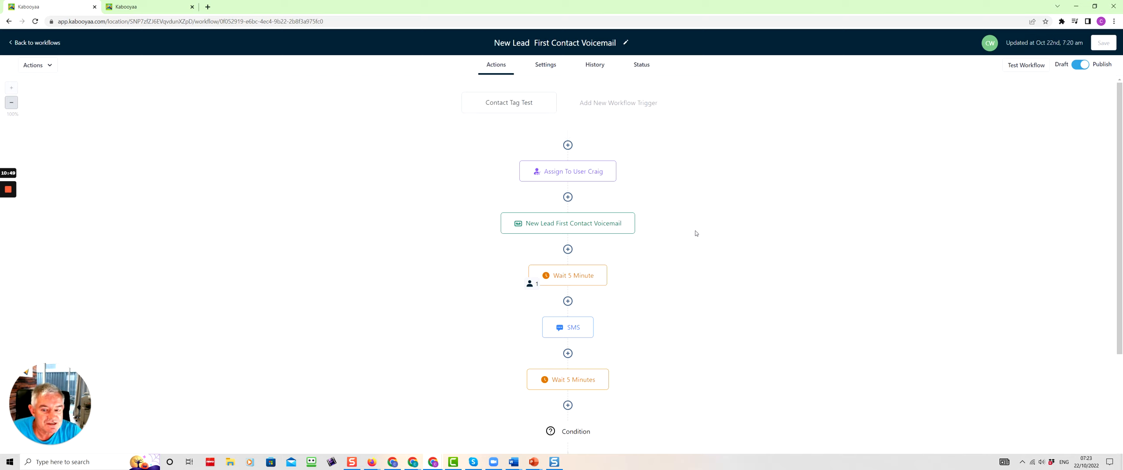
Insert an Add To Workflow action after the internal notification in the condition's Branch path.
scroll(695, 233, "down", 1)
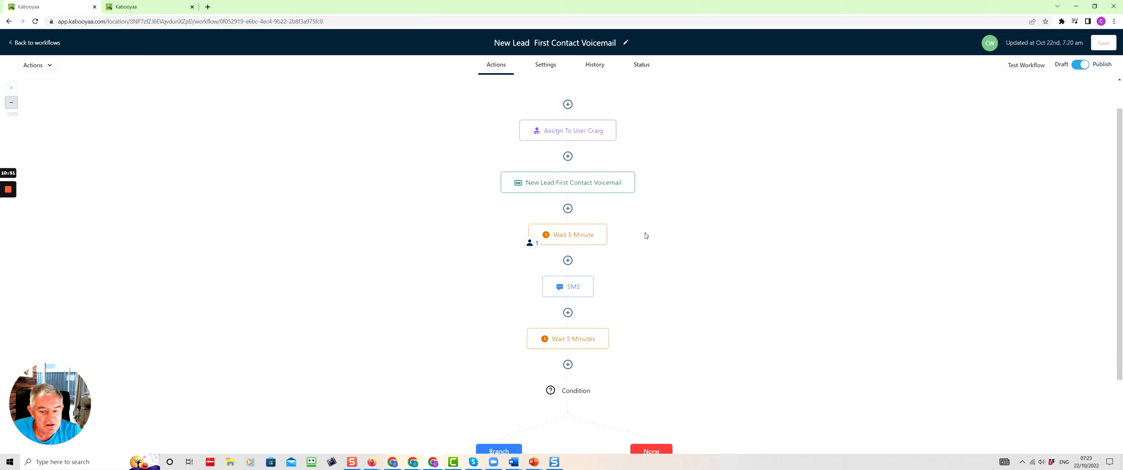
scroll(646, 242, "down", 3)
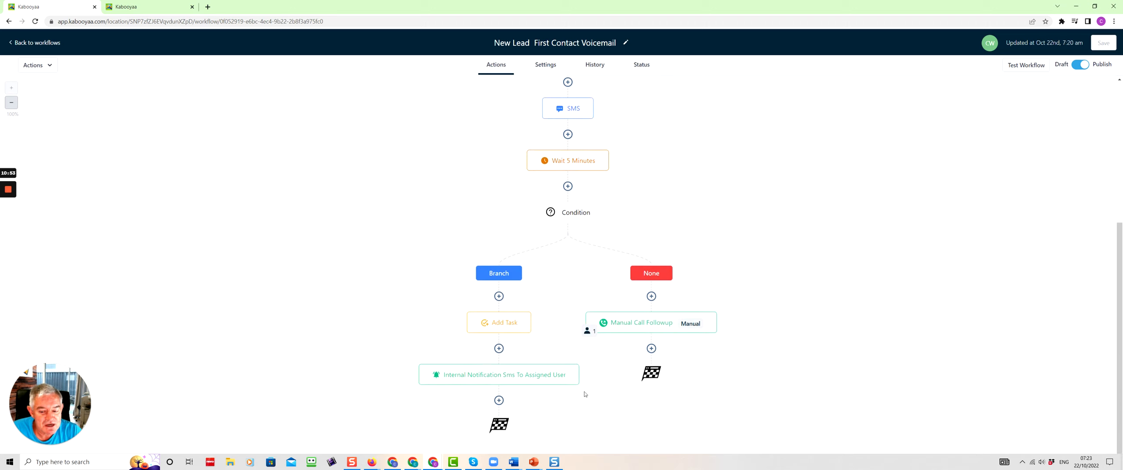
left_click(499, 401)
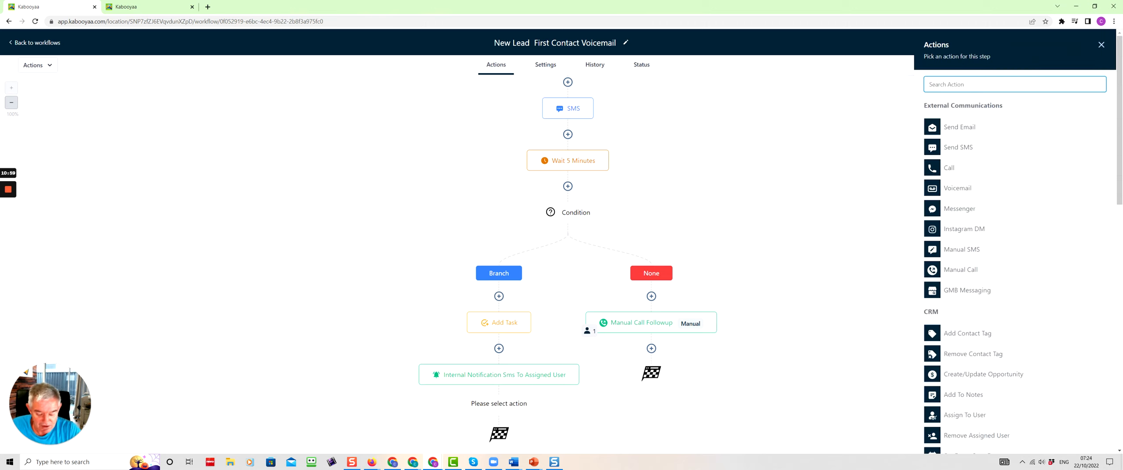
type("wor")
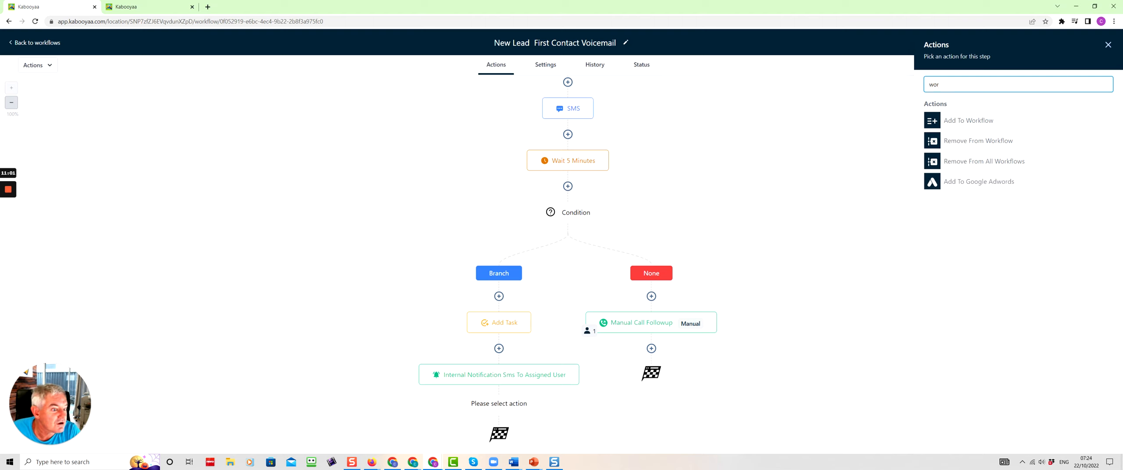
left_click(977, 126)
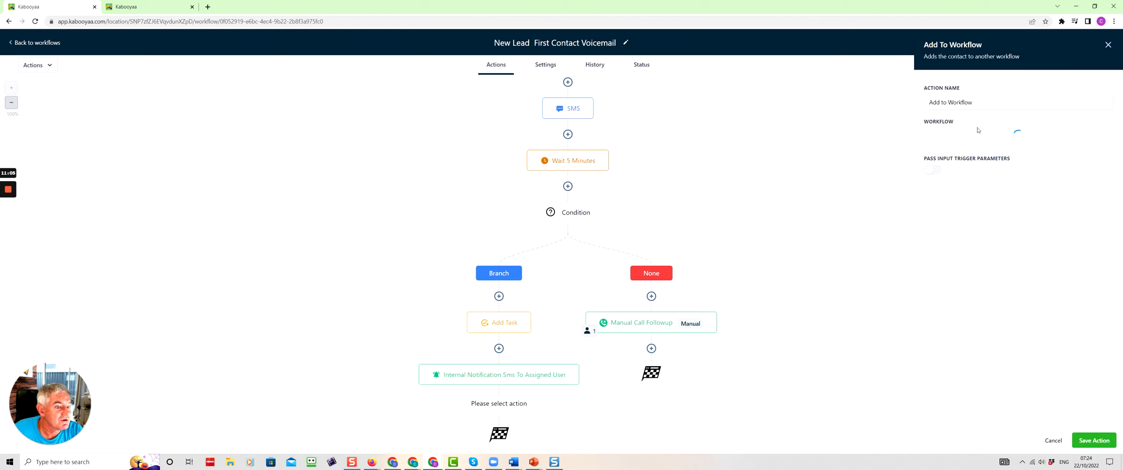
Choose "Z-003-6. Facebook Lead/Incoming Lead Intake over the Phone" as the workflow the new action adds the contact to.
left_click(966, 144)
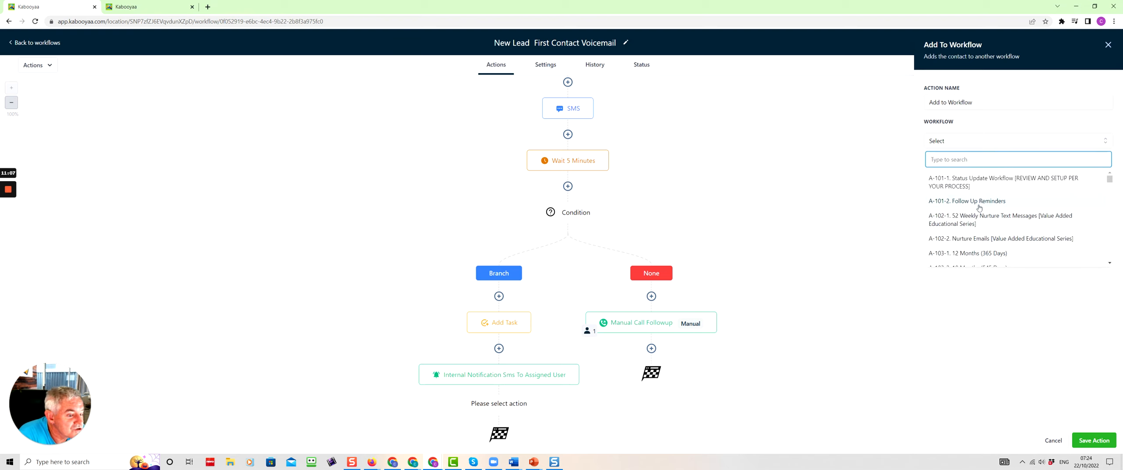
scroll(980, 222, "down", 3)
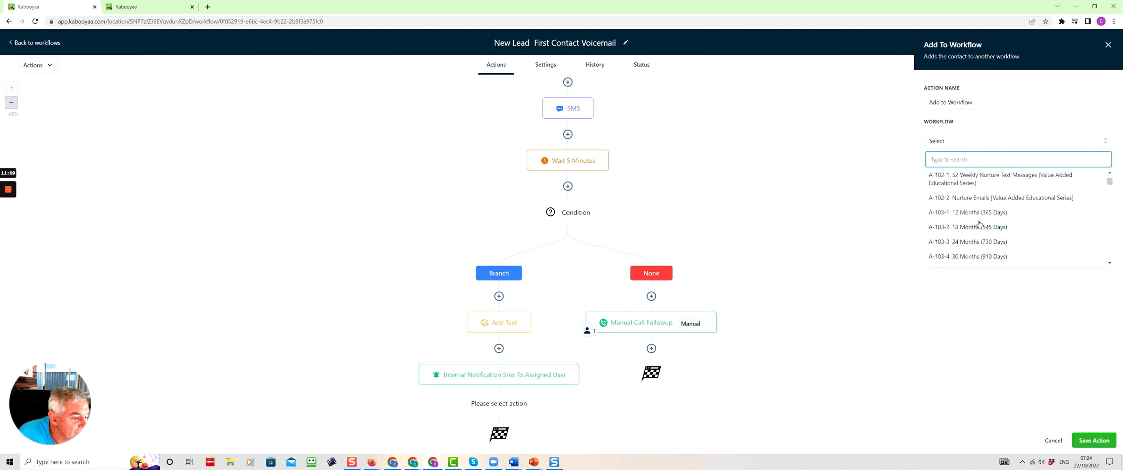
scroll(980, 223, "down", 10)
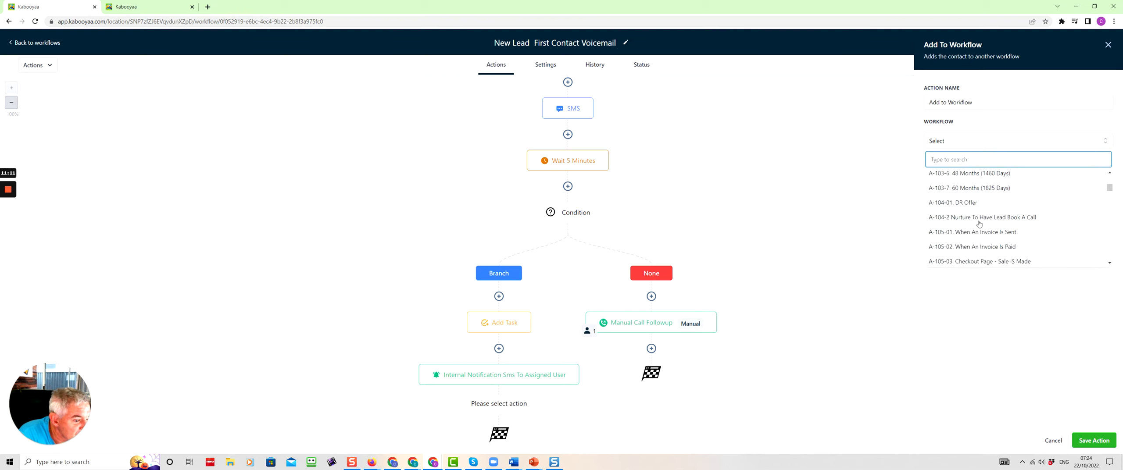
scroll(980, 224, "down", 5)
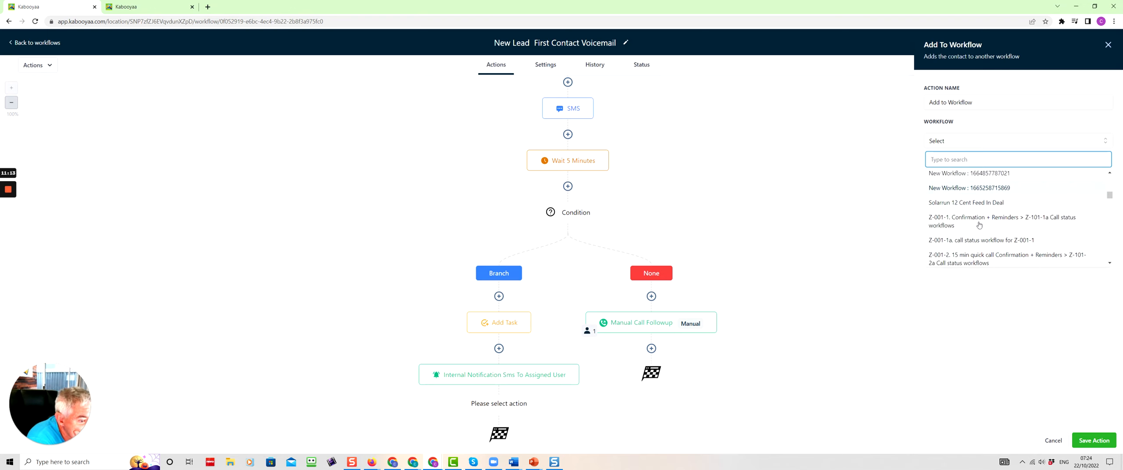
scroll(979, 224, "down", 5)
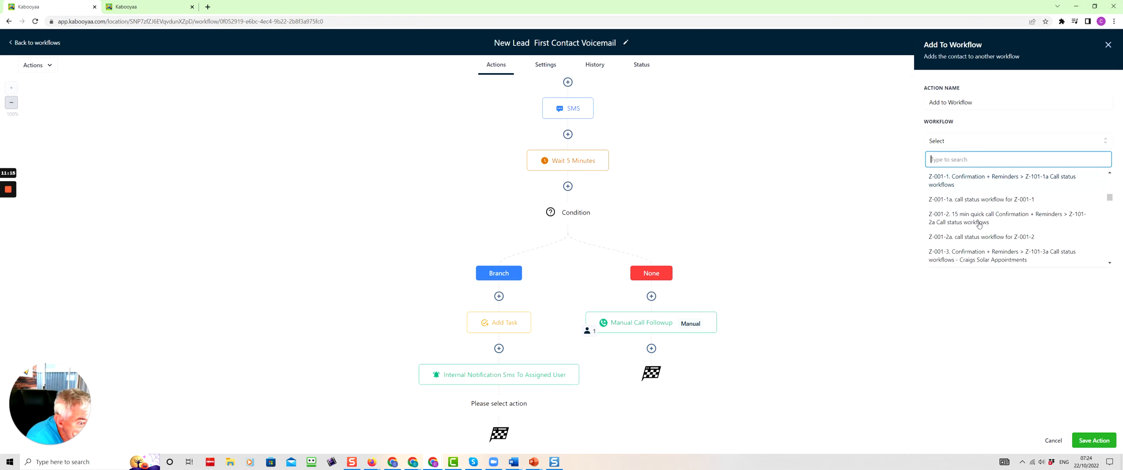
scroll(979, 225, "down", 3)
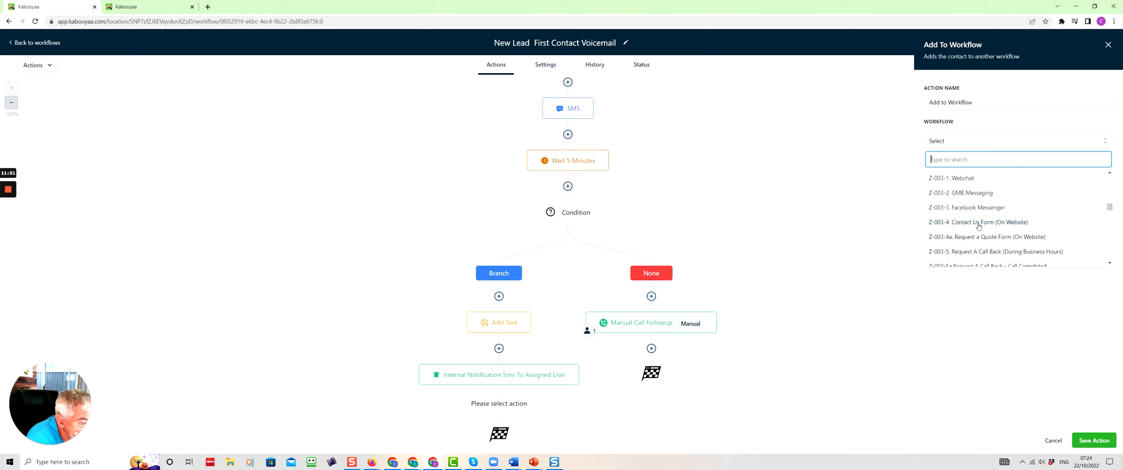
scroll(979, 226, "down", 2)
scroll(980, 227, "down", 2)
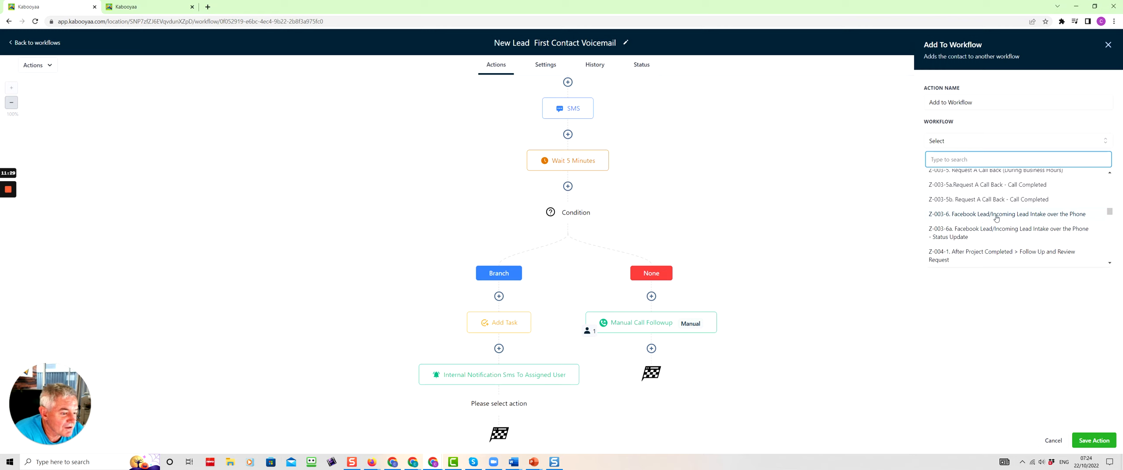
left_click(997, 215)
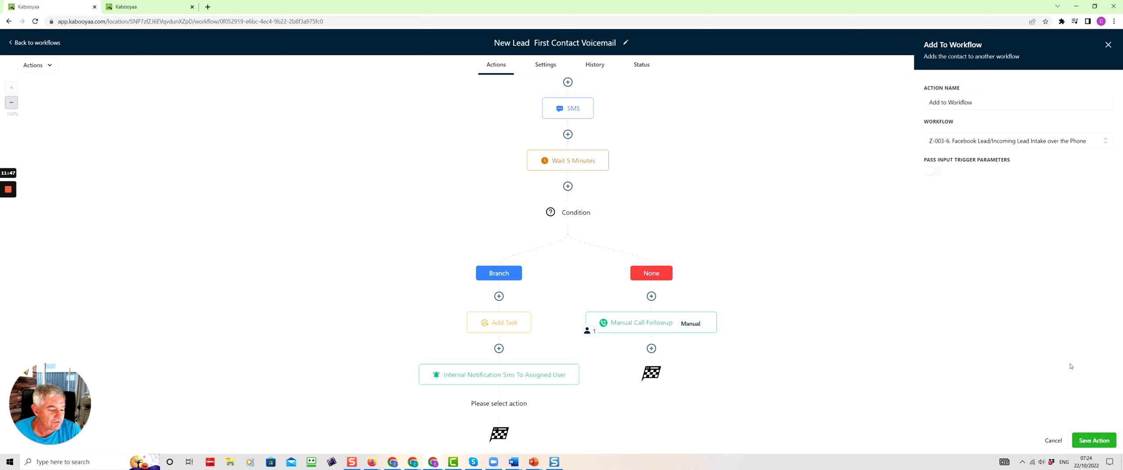
Name the action "Add to Workflow Facebook lead incoming" and save it.
left_click(1103, 438)
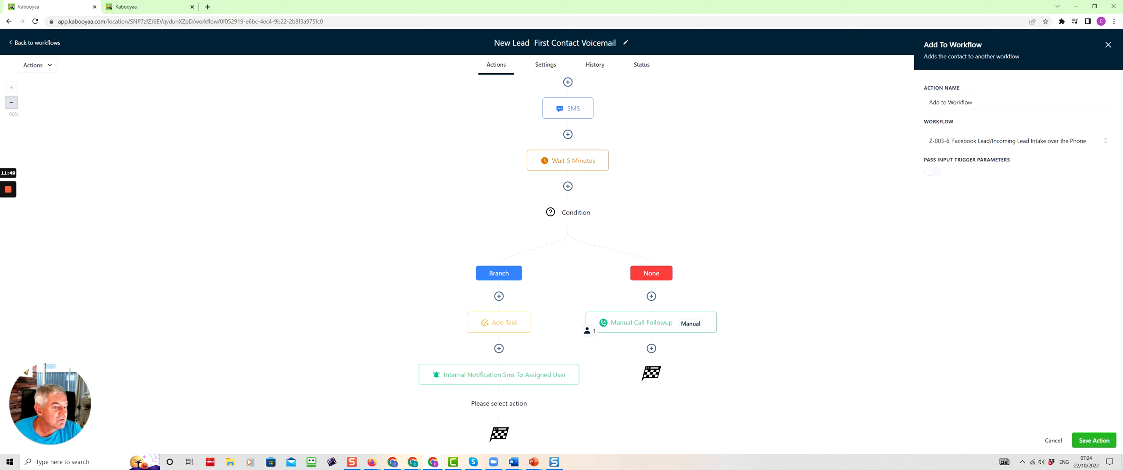
left_click(979, 102)
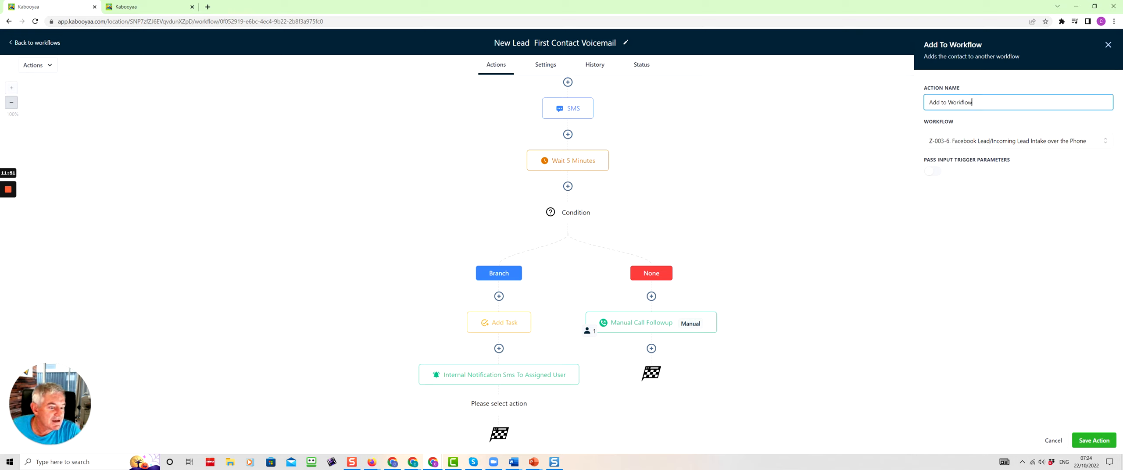
type("Face")
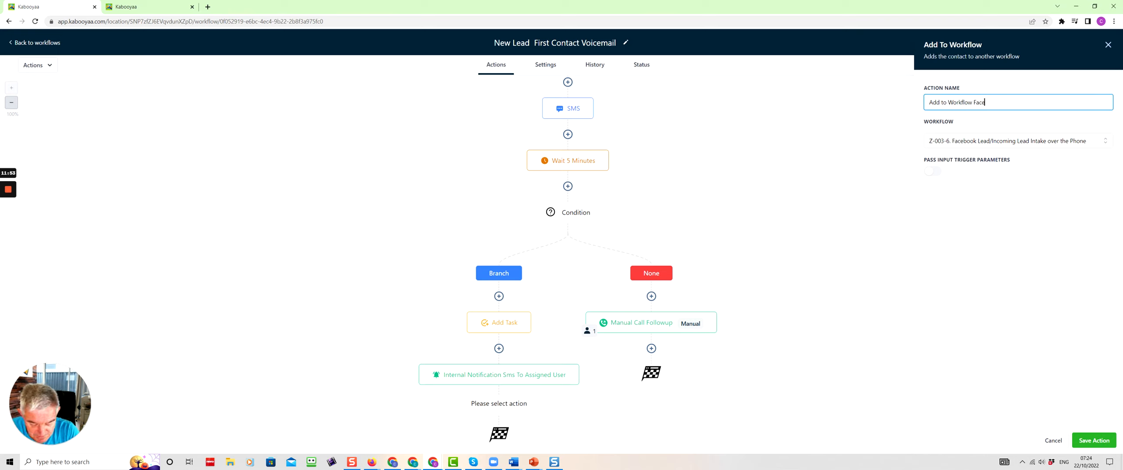
type("book")
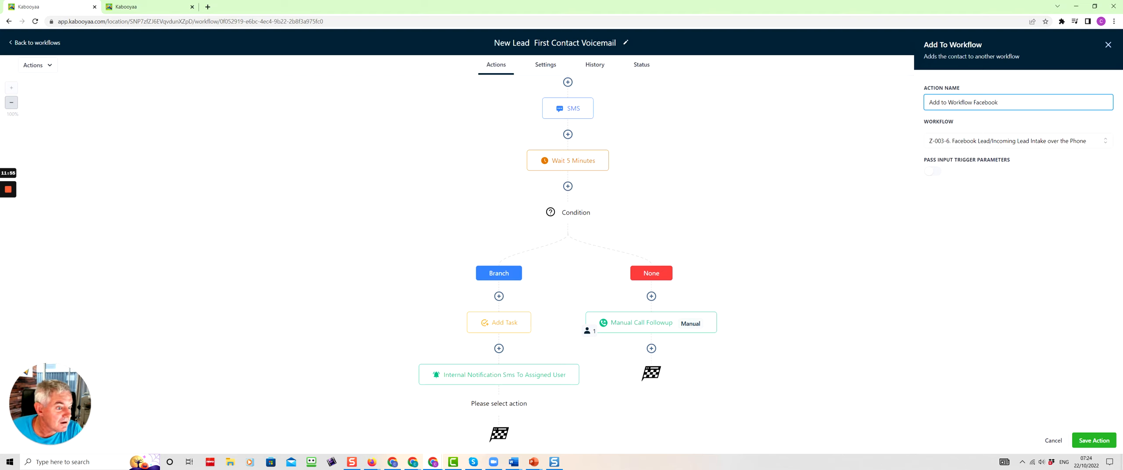
type(" lea")
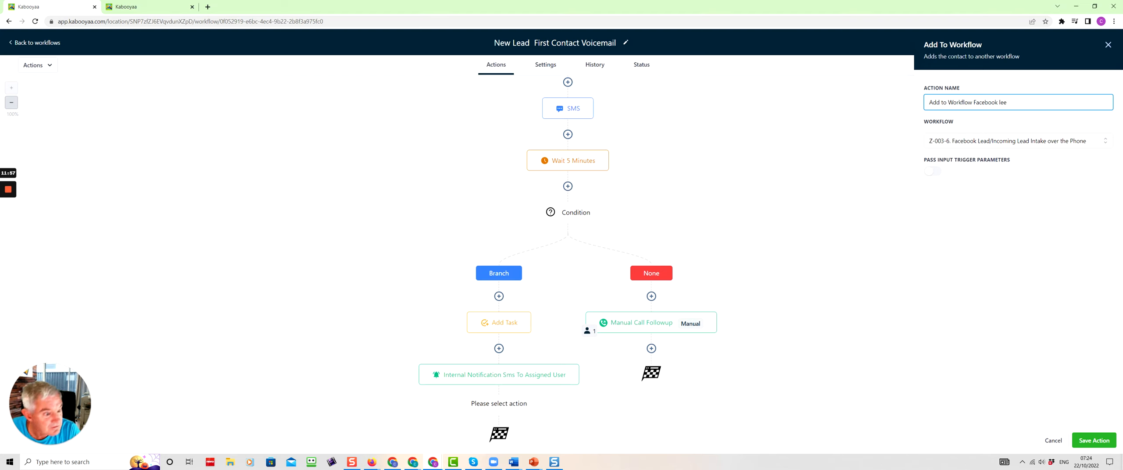
type("d ")
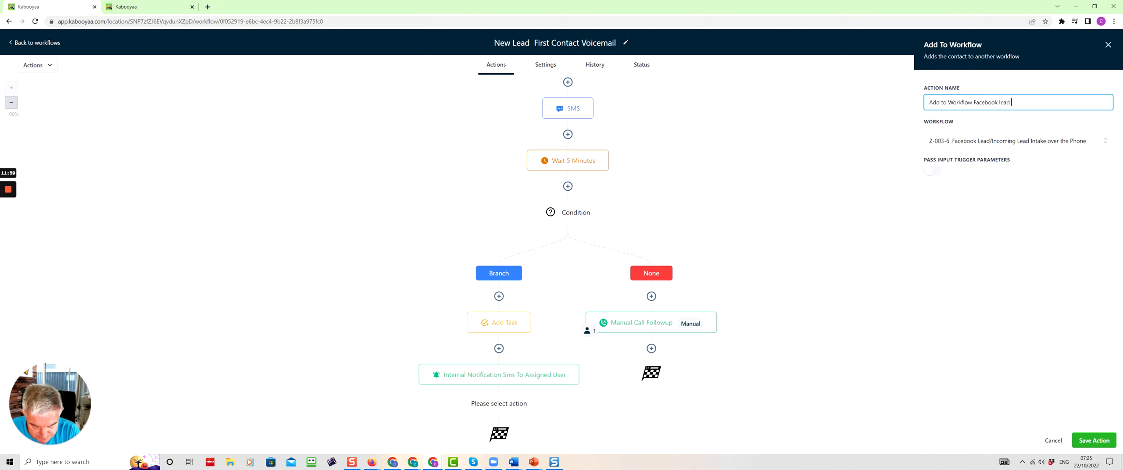
type("incoming")
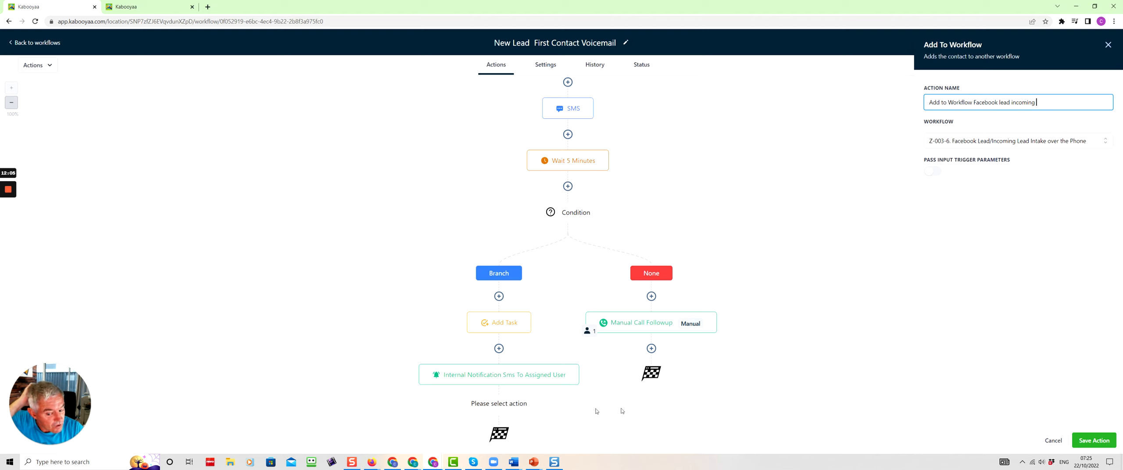
left_click(1095, 441)
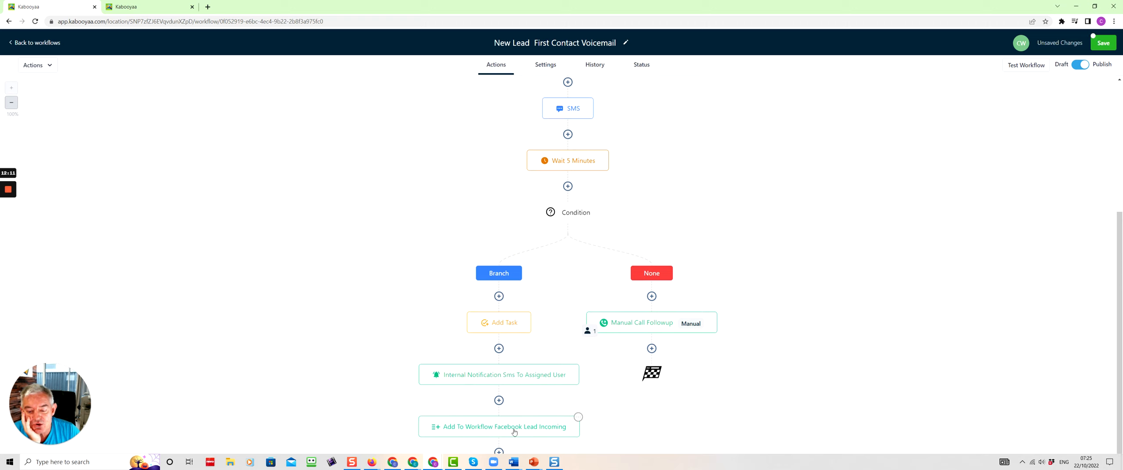
Copy only the Add To Workflow Facebook Lead Incoming action to the start of the None path, before Manual Call Followup, and save the workflow.
mouse_move(578, 417)
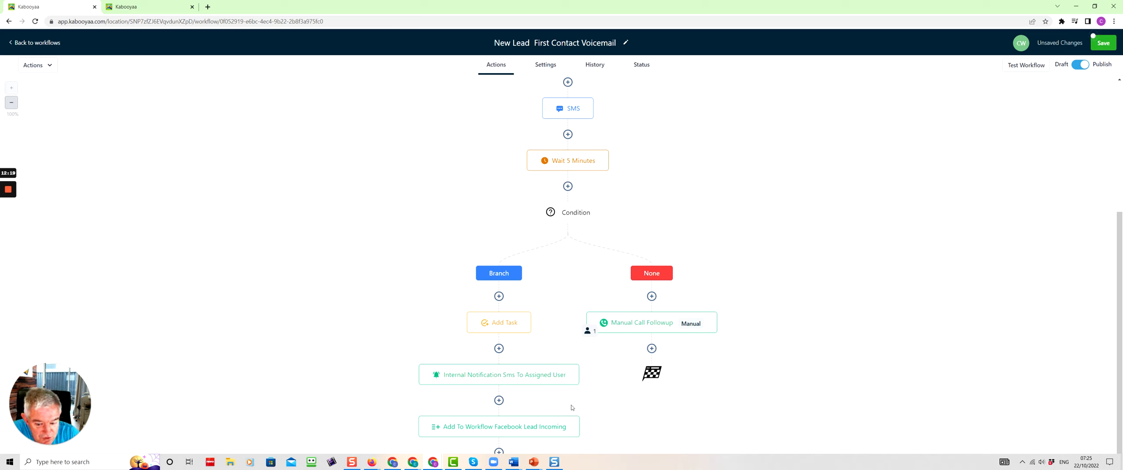
left_click(578, 419)
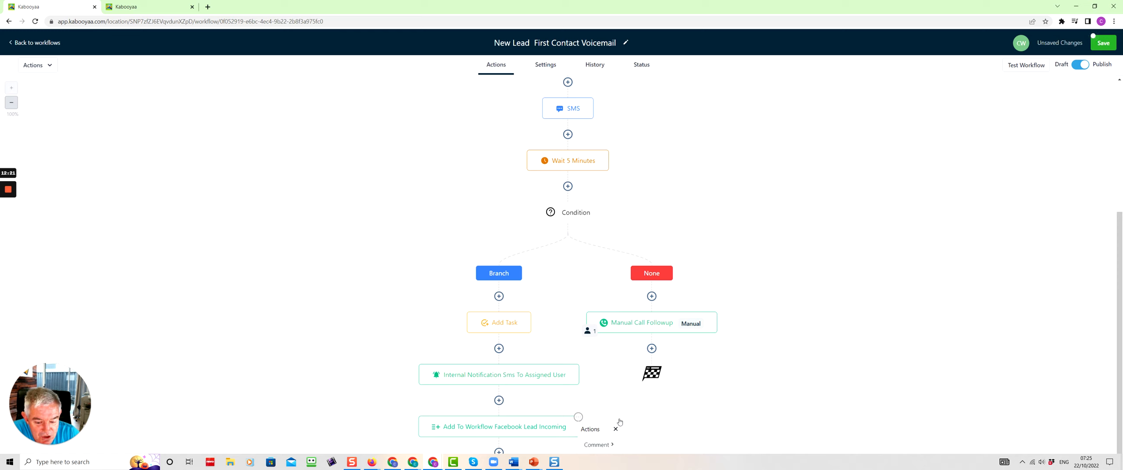
scroll(617, 425, "down", 1)
mouse_move(597, 411)
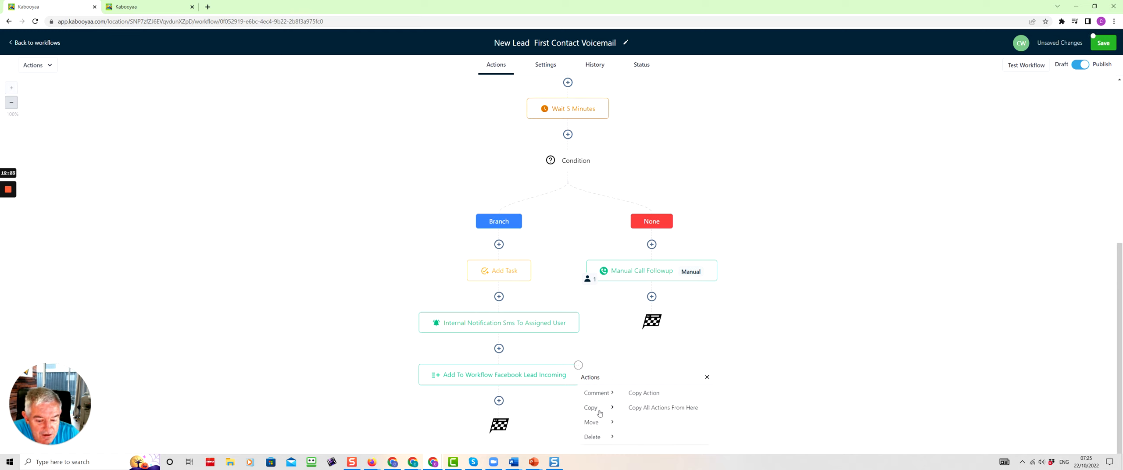
left_click(642, 393)
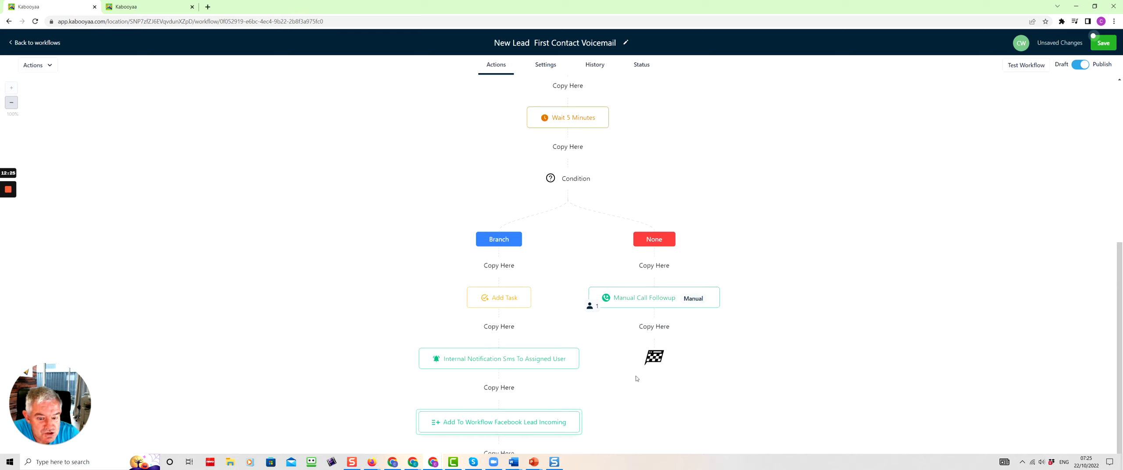
left_click(652, 266)
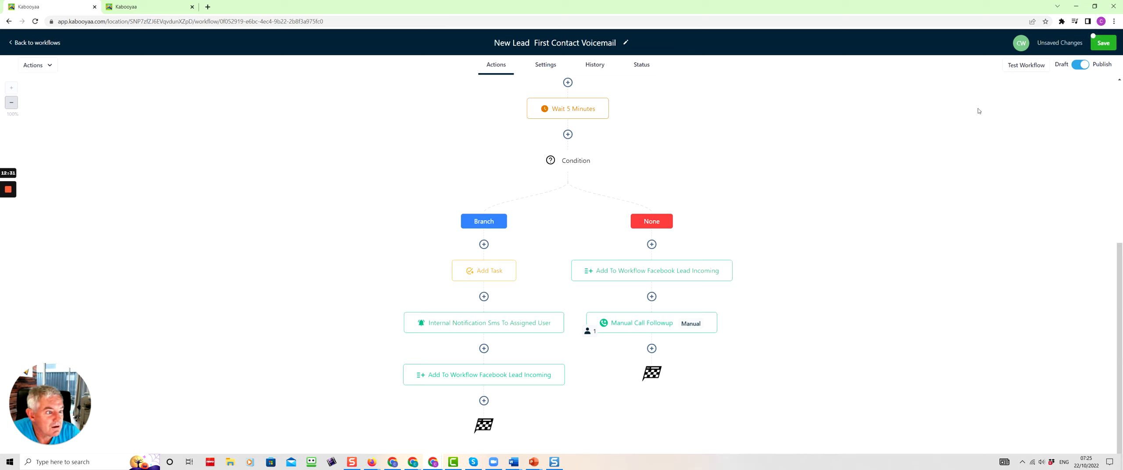
left_click(1103, 43)
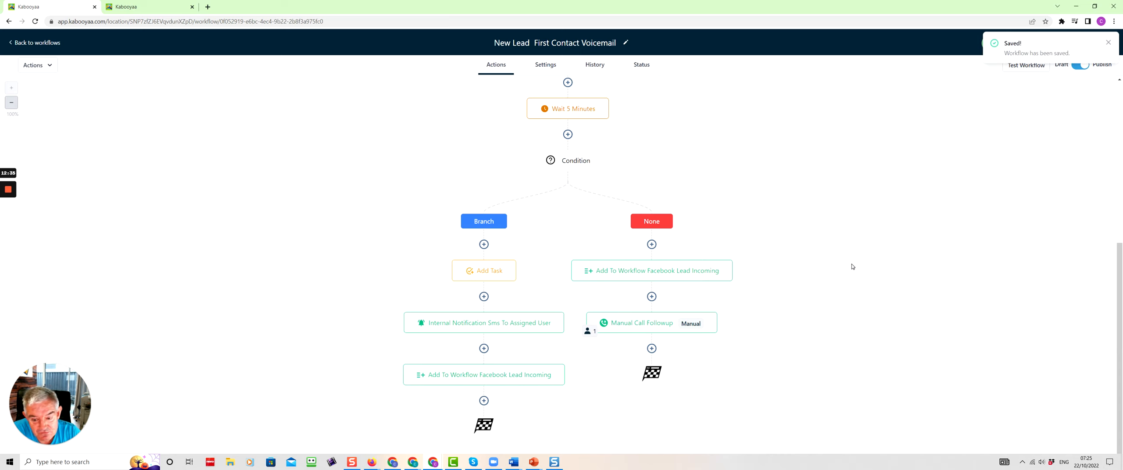
Review the saved workflow from the contact tag trigger through the voicemail, waits and SMS to the ends of both condition paths.
scroll(853, 266, "up", 3)
scroll(852, 266, "up", 2)
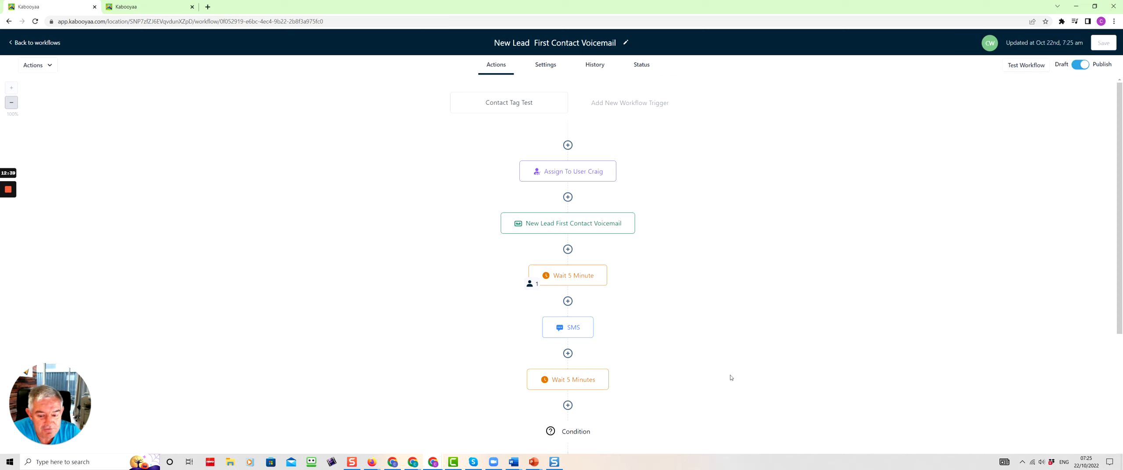
scroll(722, 356, "down", 2)
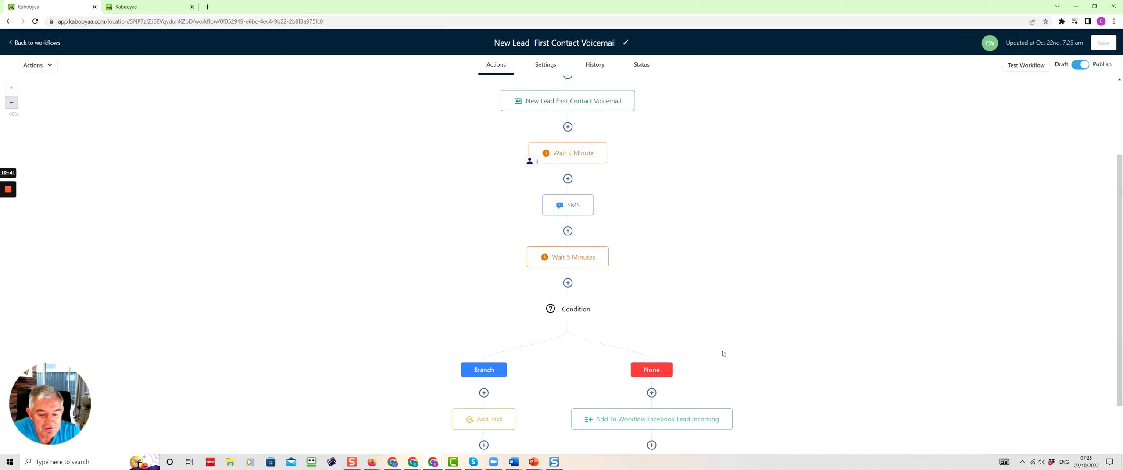
scroll(709, 296, "up", 2)
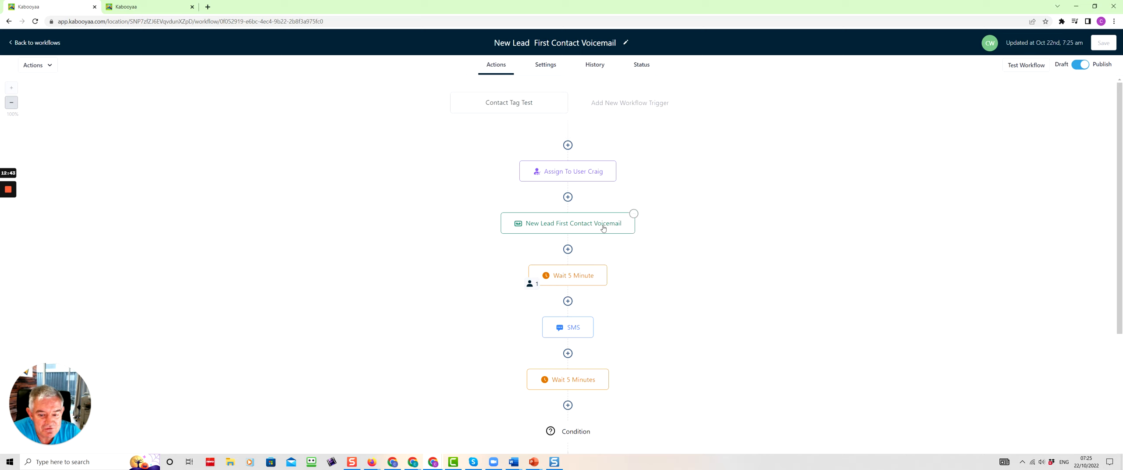
scroll(593, 327, "down", 1)
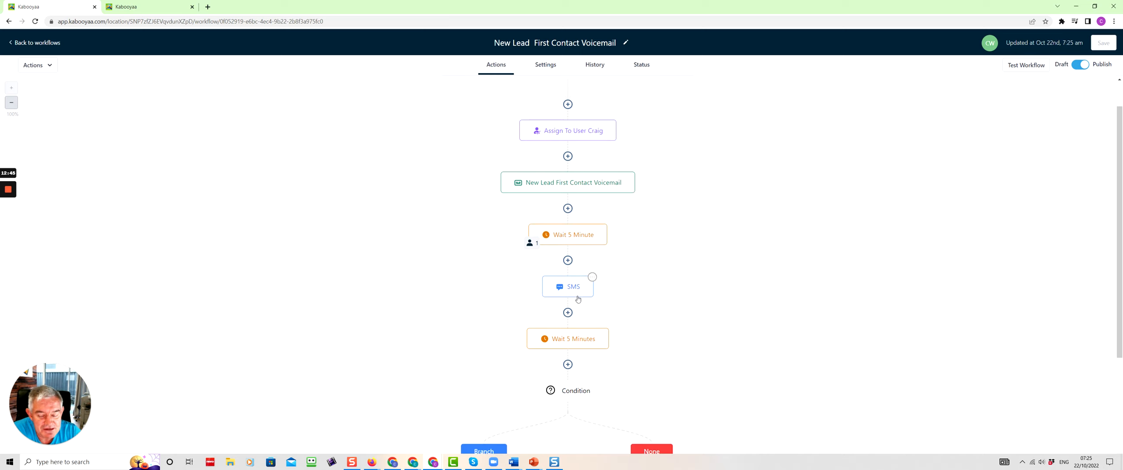
scroll(578, 300, "down", 2)
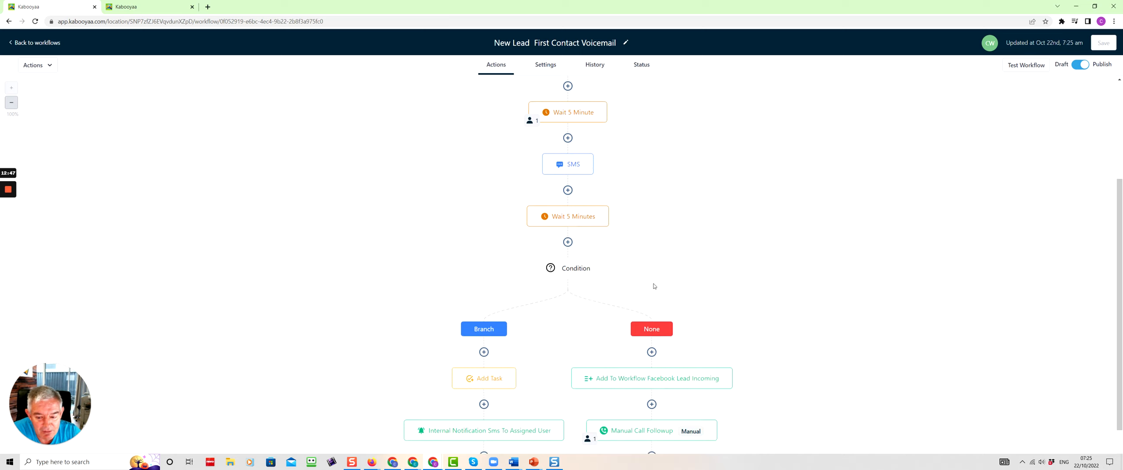
scroll(653, 286, "down", 2)
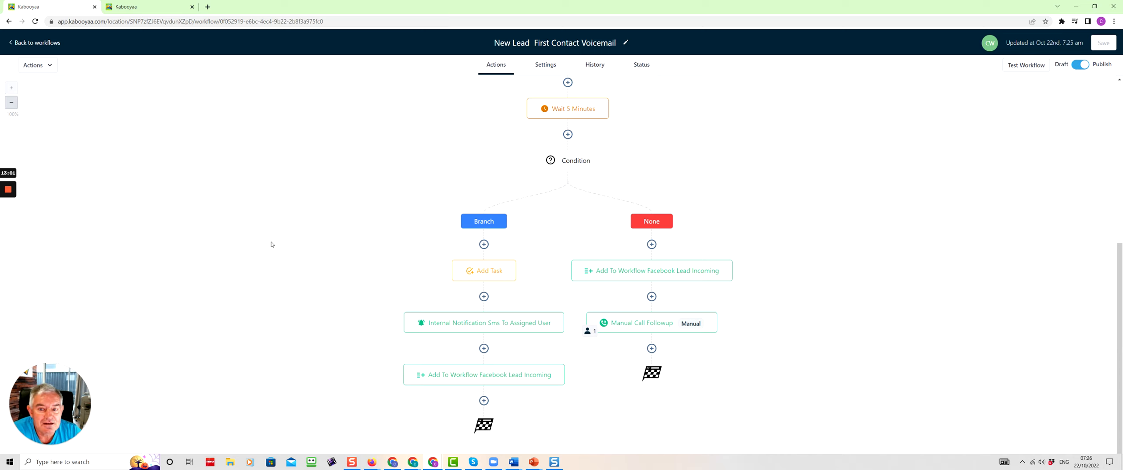
scroll(742, 168, "up", 6)
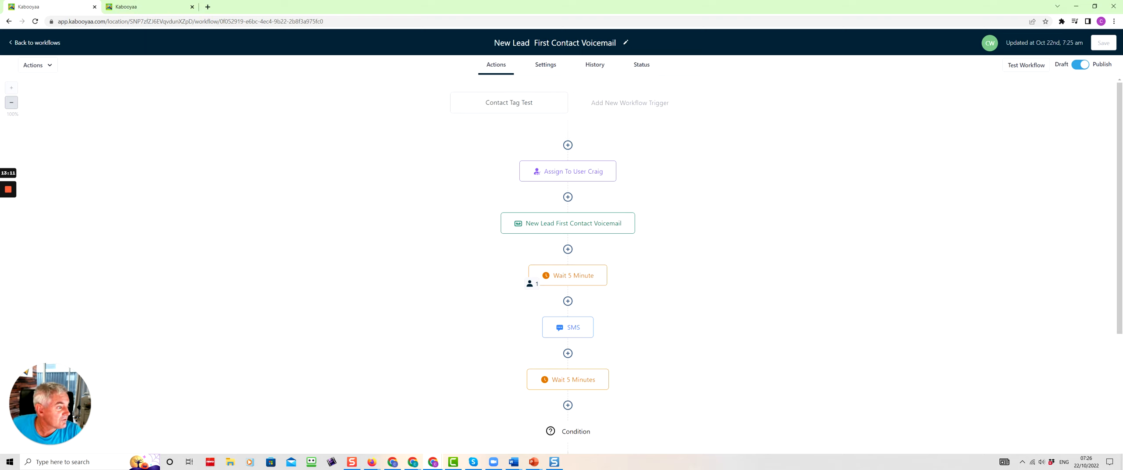
key("alt+Tab")
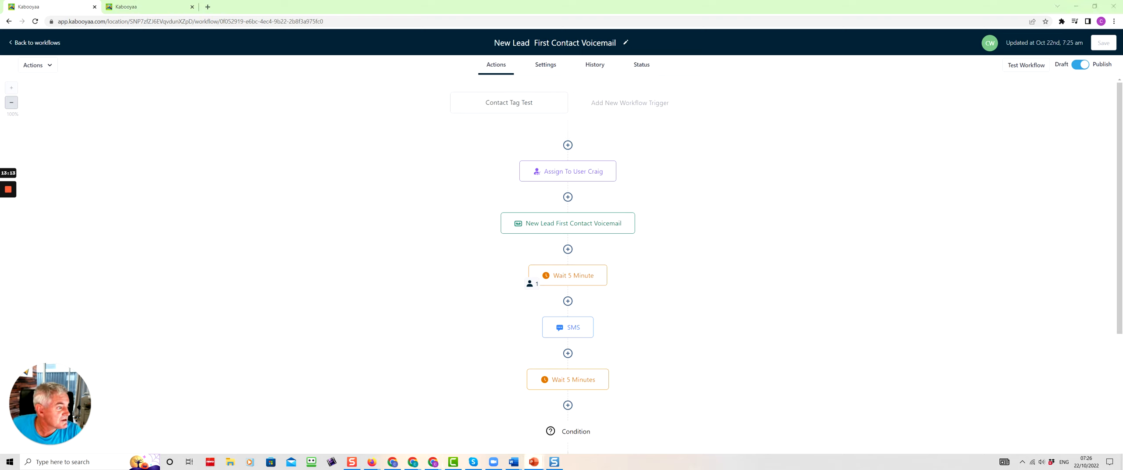